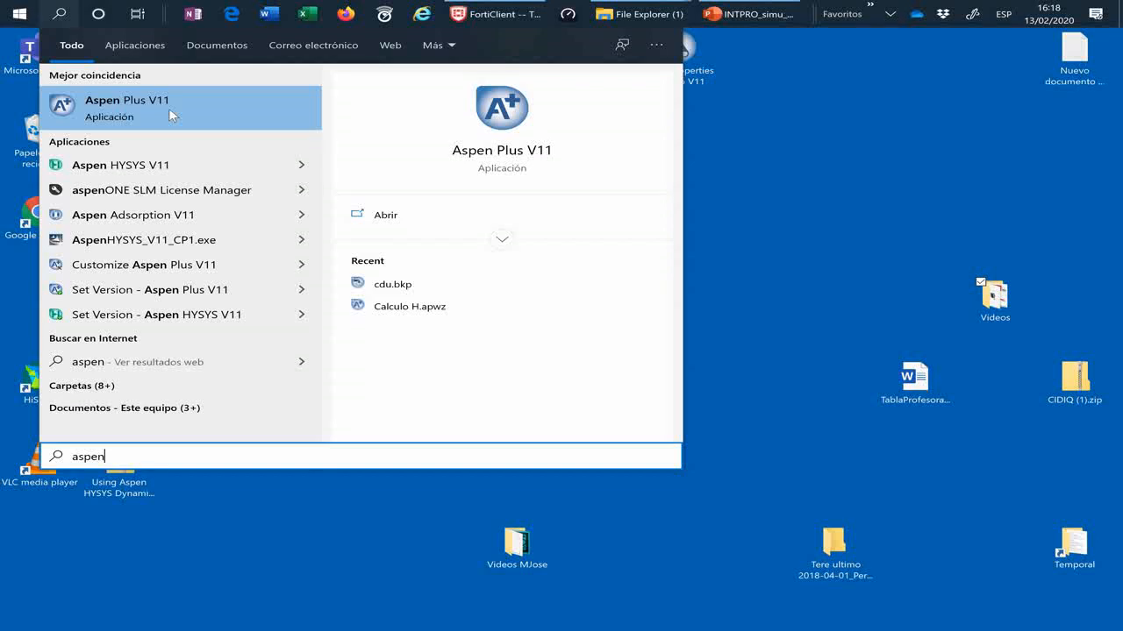
Step: Launch Aspen Plus V11, dismiss the product registration window and maximize the application
click(170, 115)
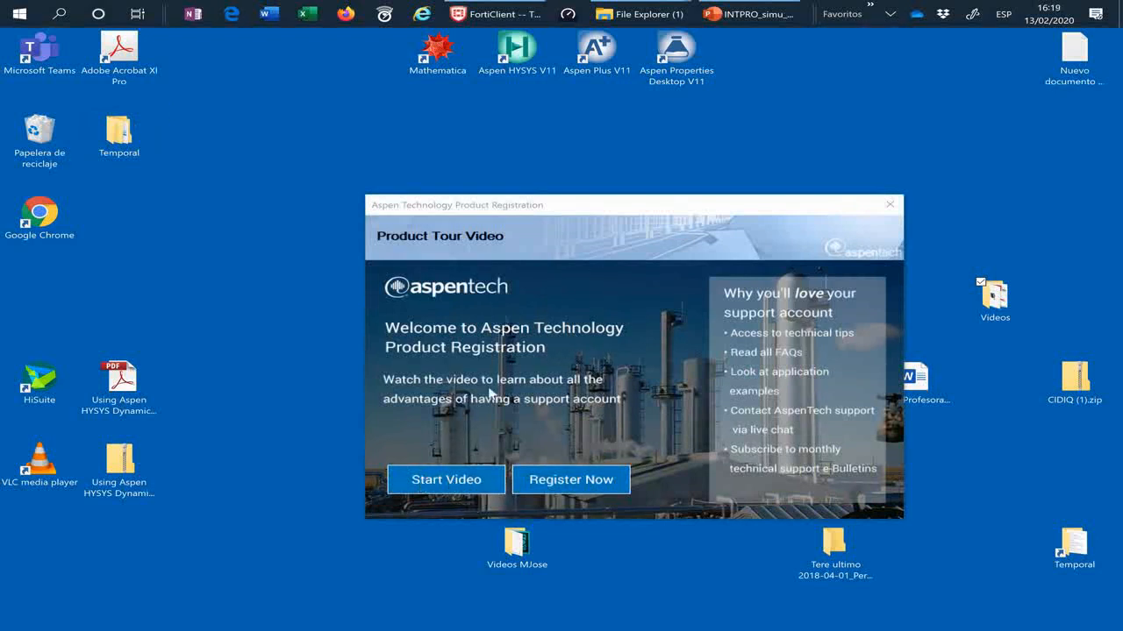
click(888, 208)
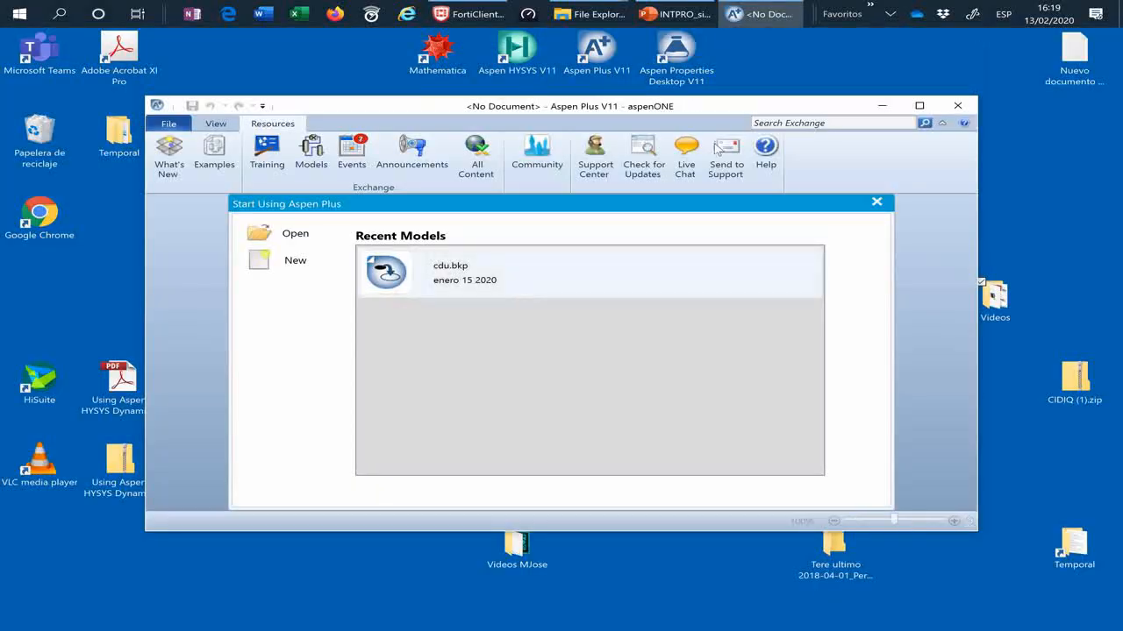
click(919, 105)
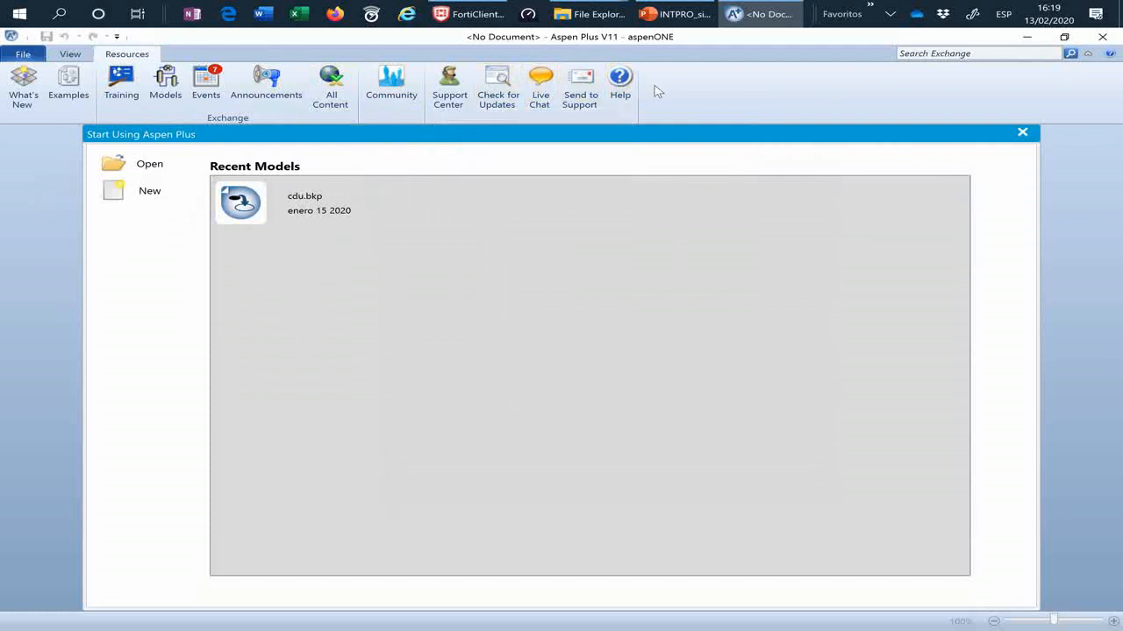
Step: Create a new simulation from the installed User template General with Metric Units
click(146, 197)
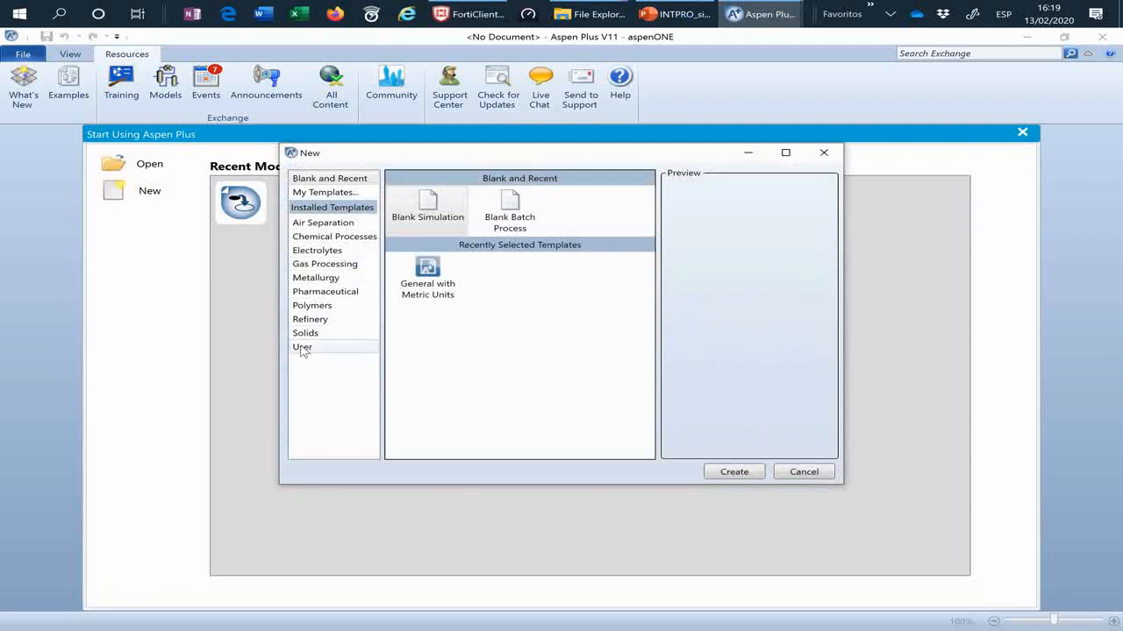
click(320, 239)
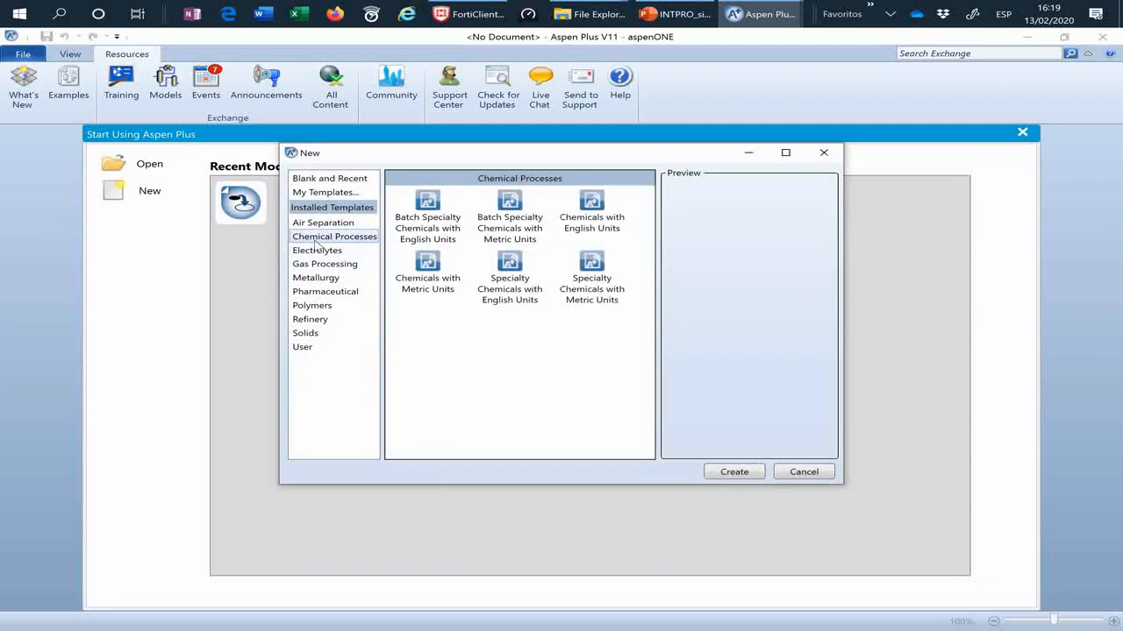
click(510, 220)
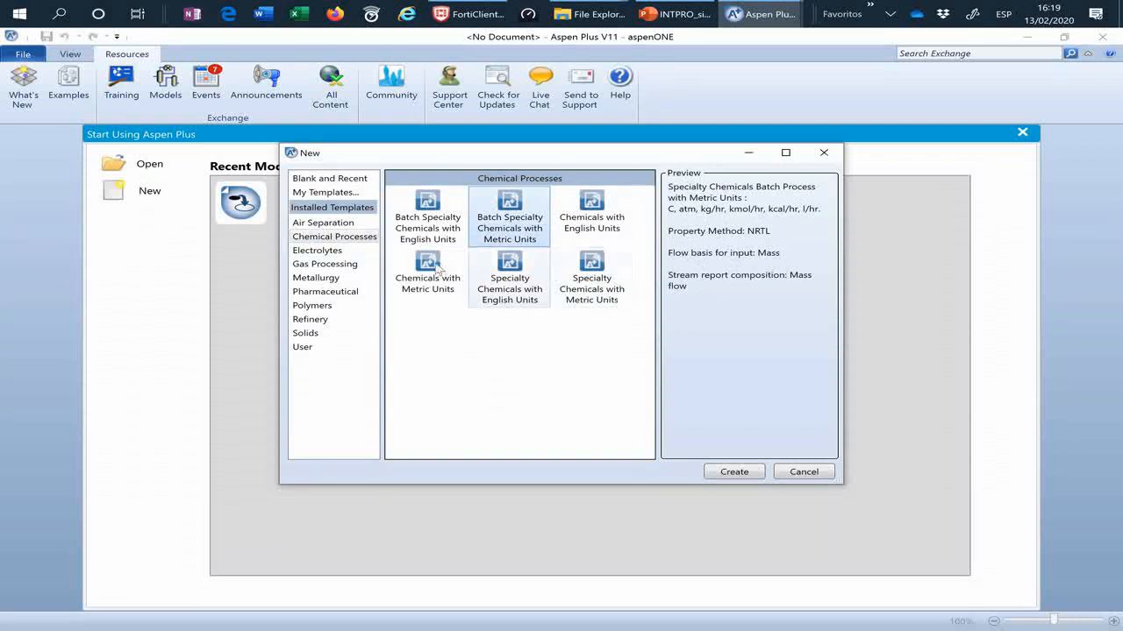
click(302, 349)
click(512, 219)
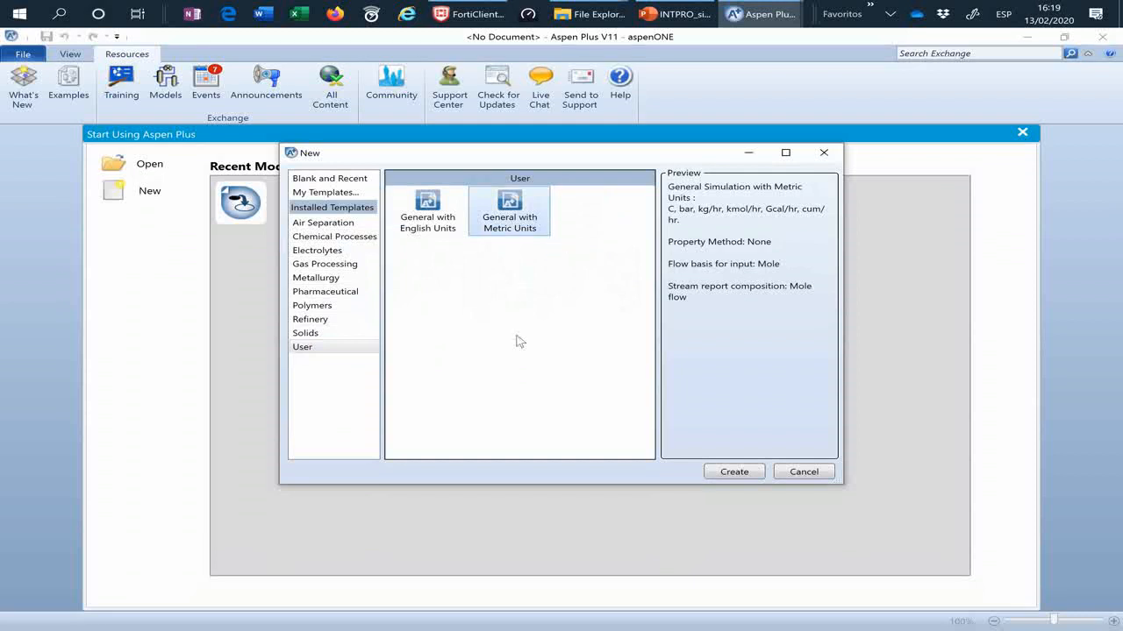
click(733, 472)
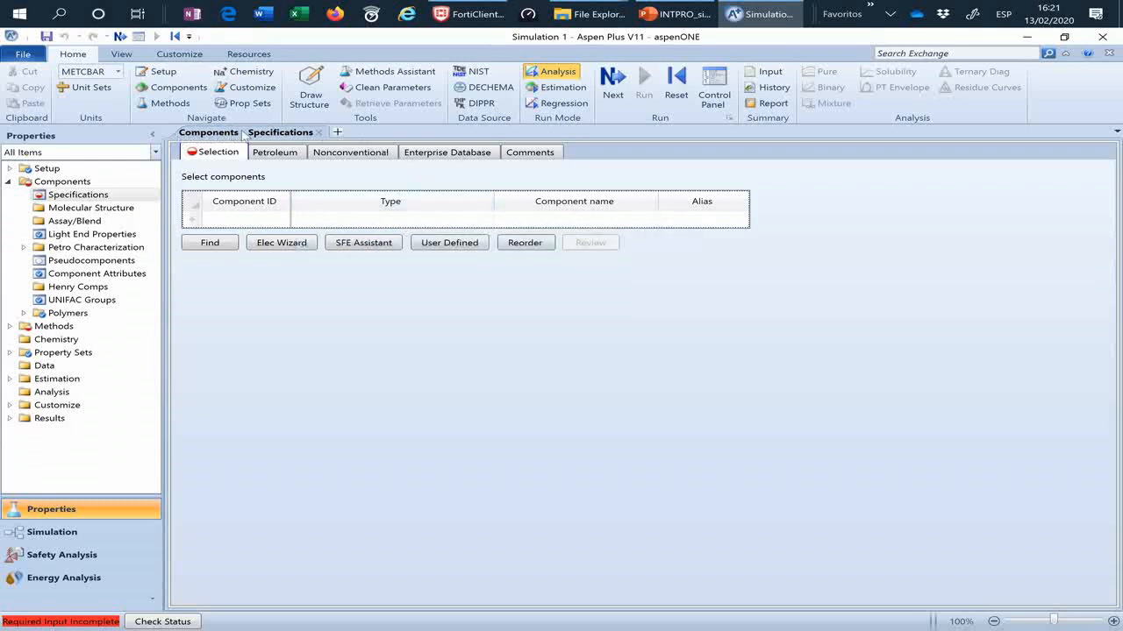
Step: Add AIR to the component list and advance to the property method specifications
click(61, 198)
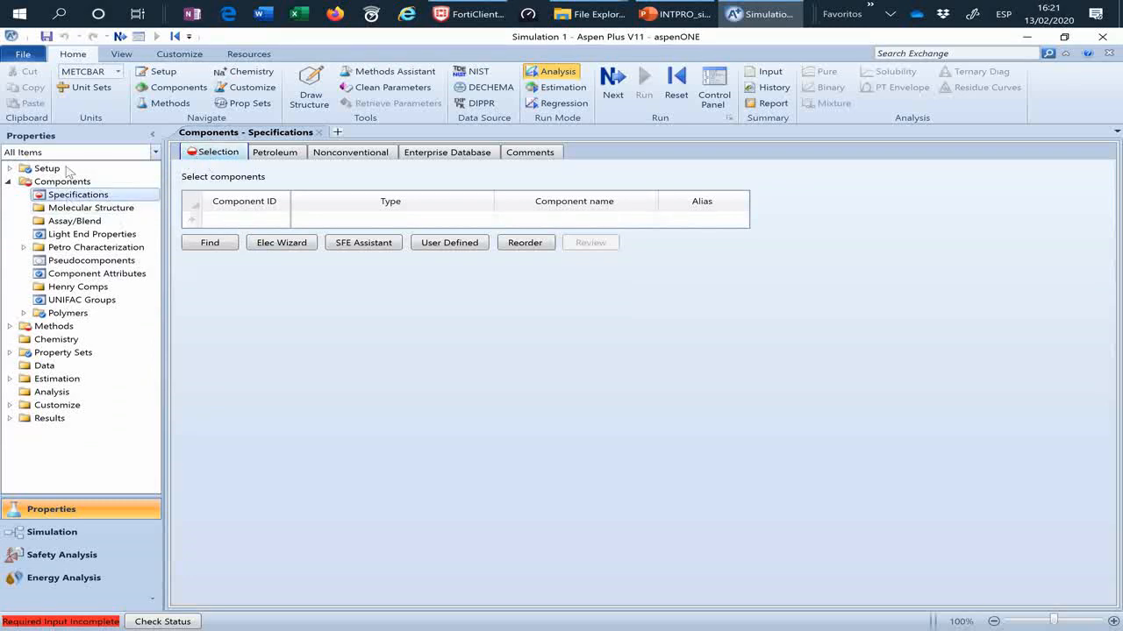
click(240, 223)
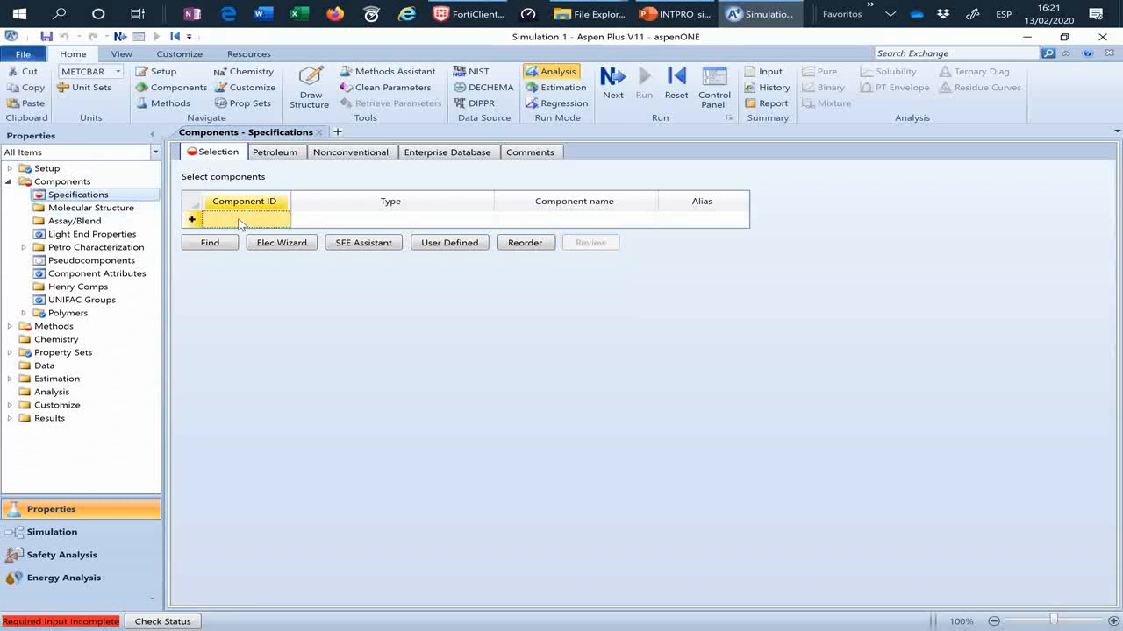
text(AIR)
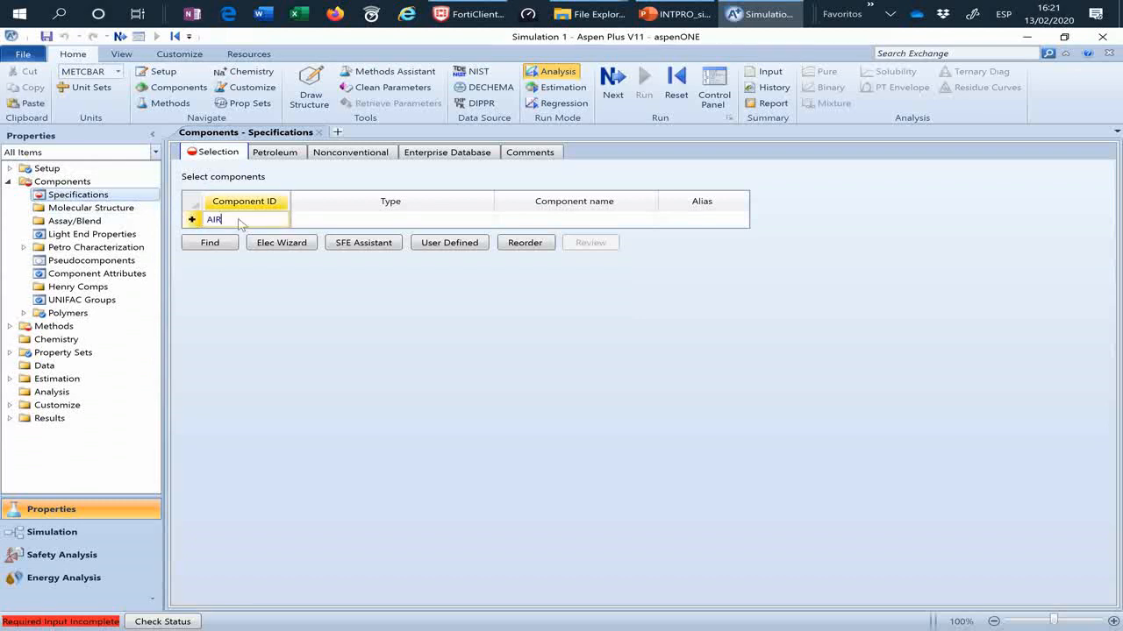
key(Return)
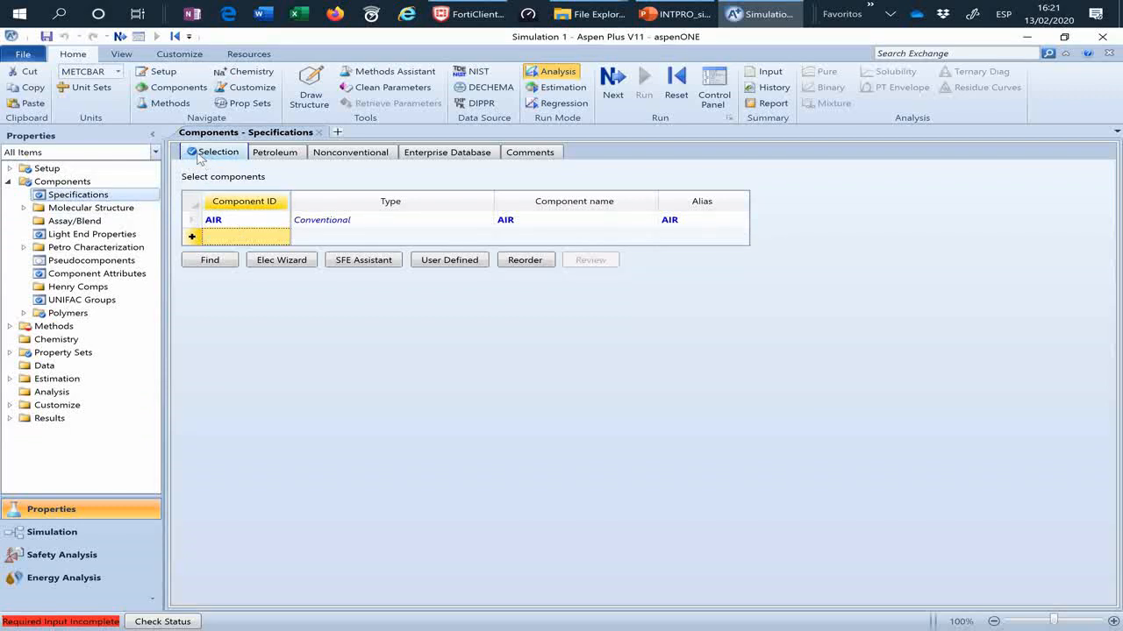
click(256, 237)
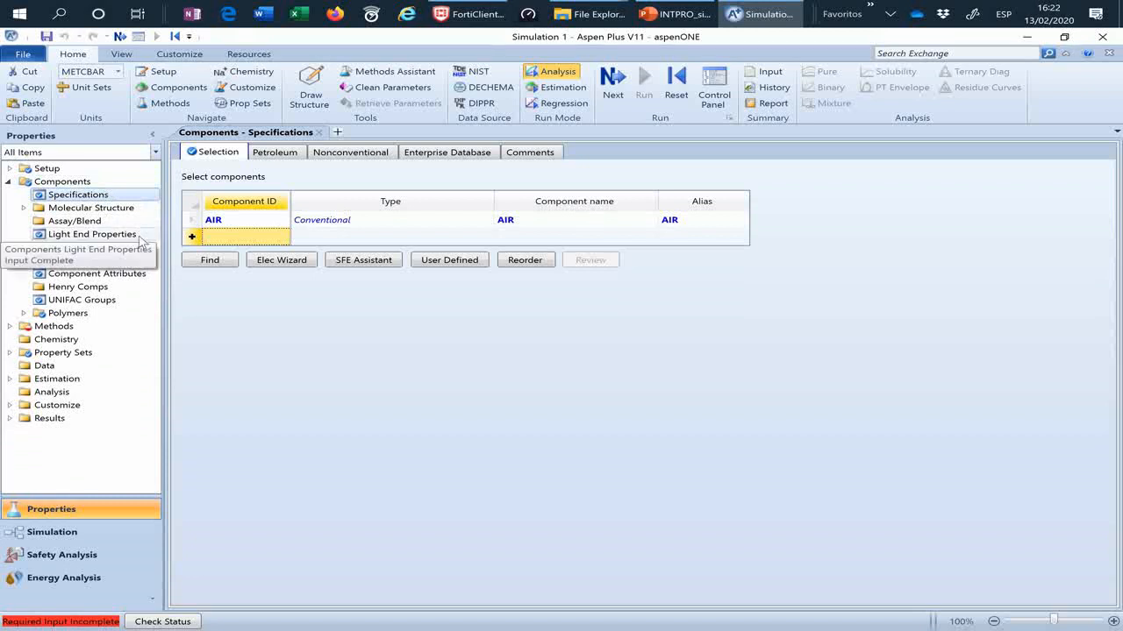
double_click(53, 182)
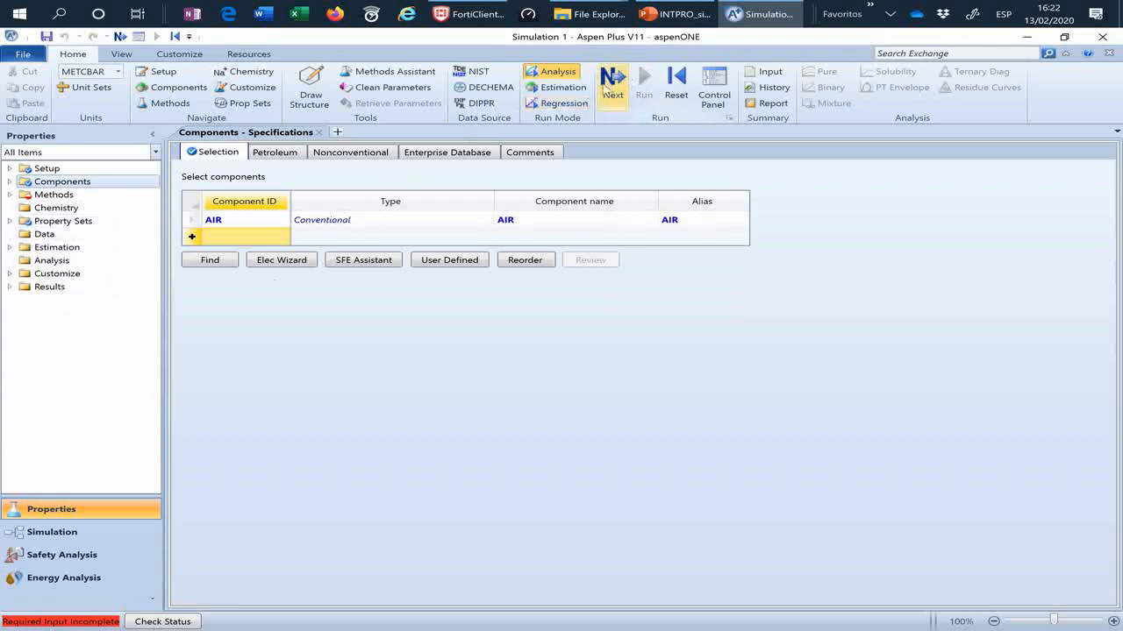
click(612, 83)
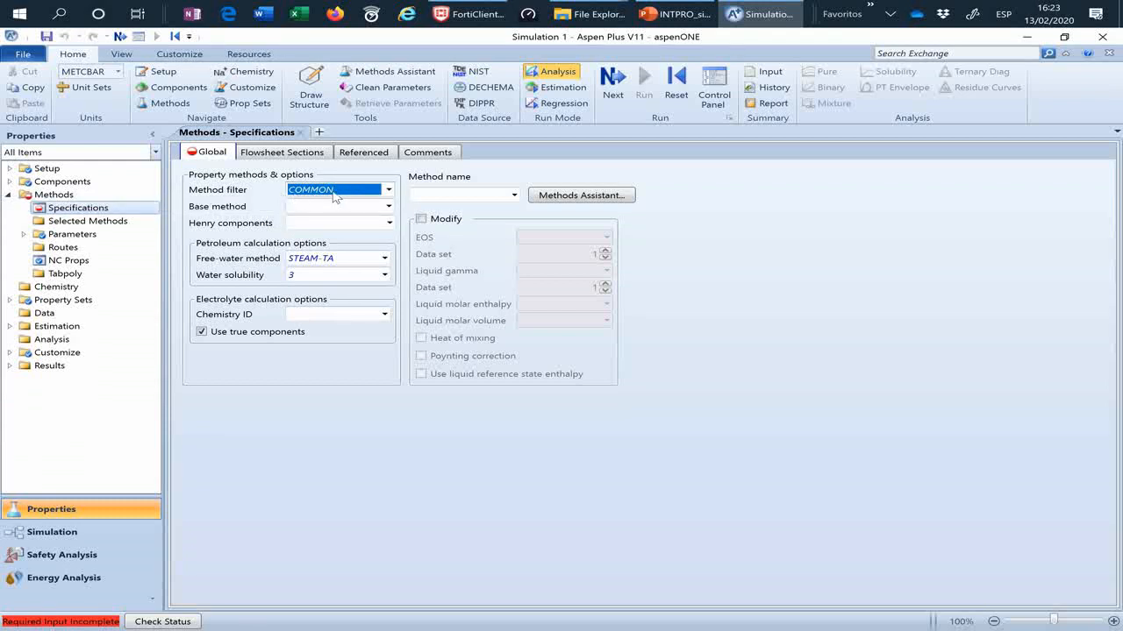
Step: Examine the base methods offered under the COMMON method filter and under the ALL filter
click(387, 206)
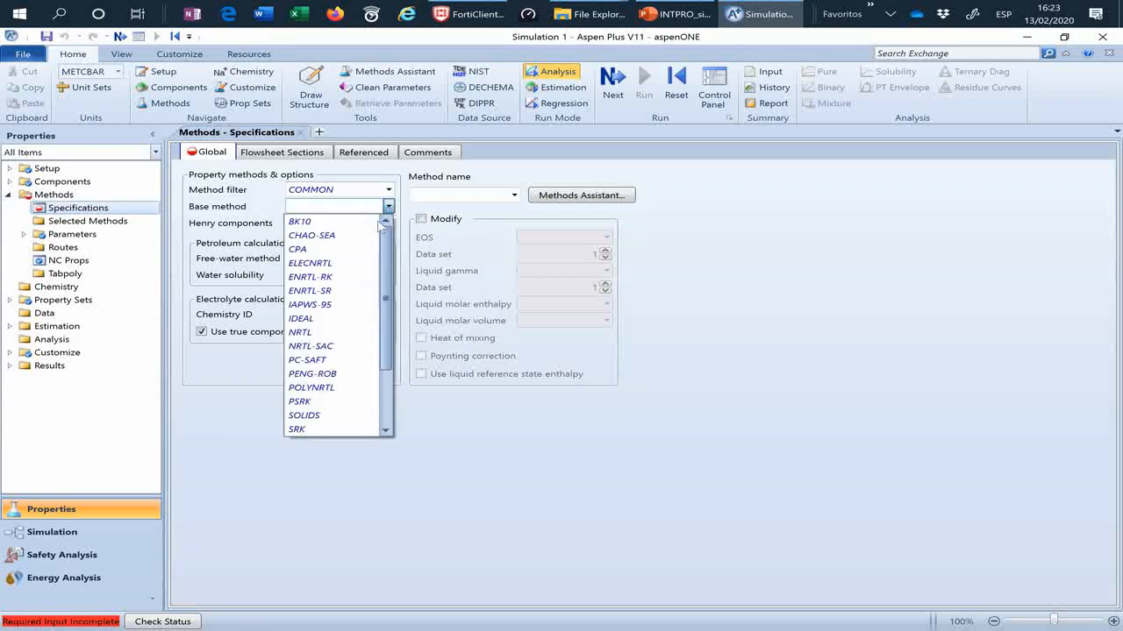
scroll(390, 240, down, 2)
scroll(391, 246, up, 3)
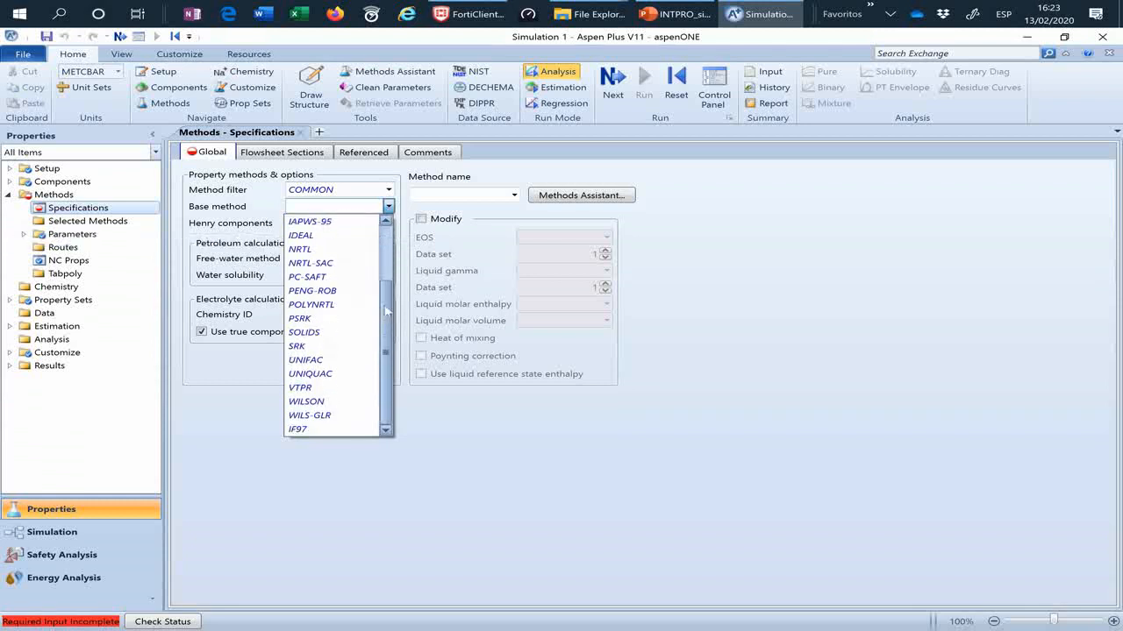
scroll(391, 245, up, 1)
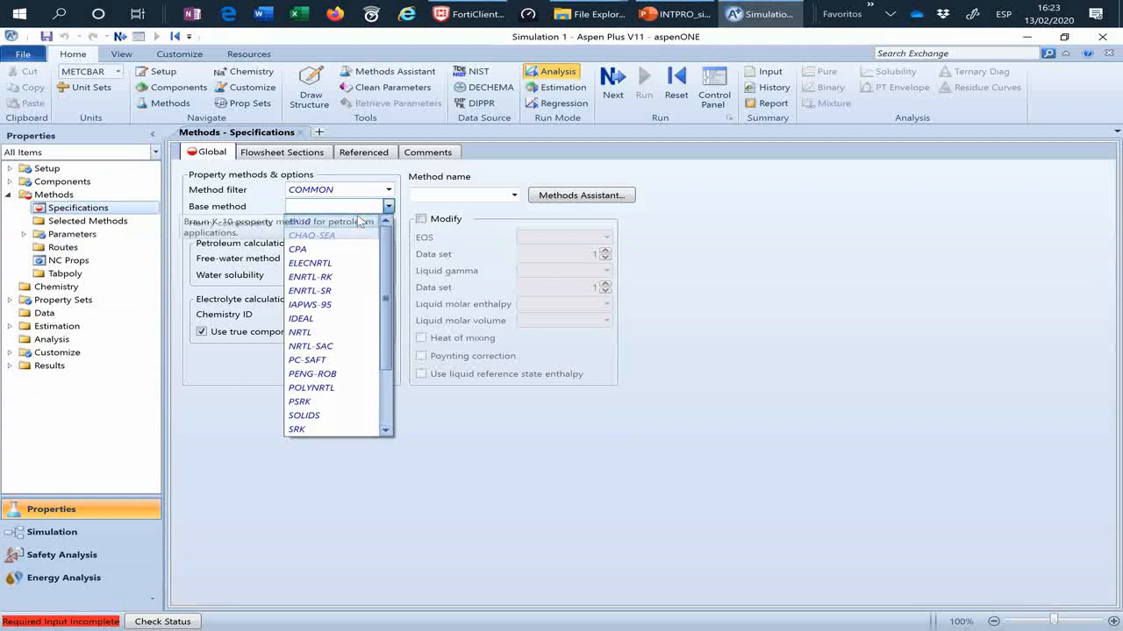
click(388, 189)
click(388, 189)
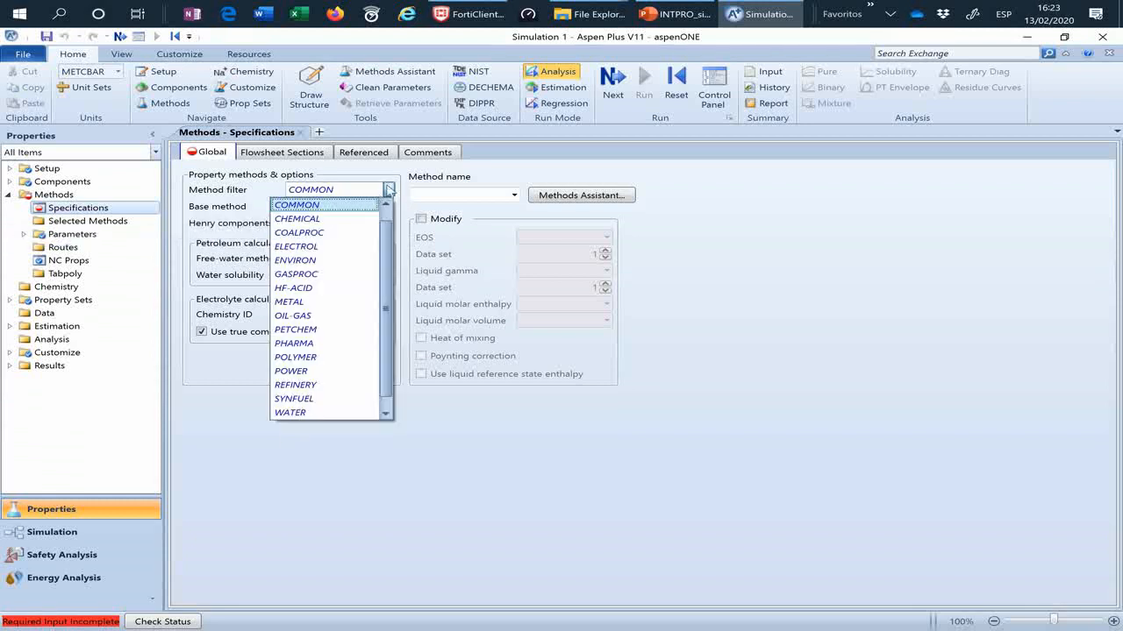
click(281, 205)
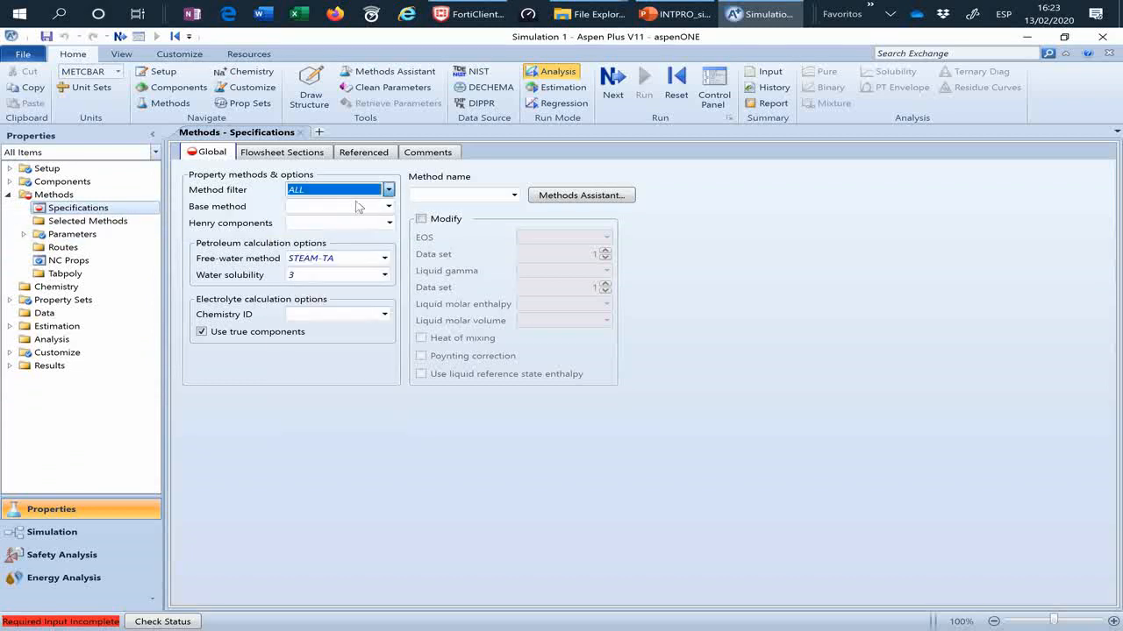
click(387, 206)
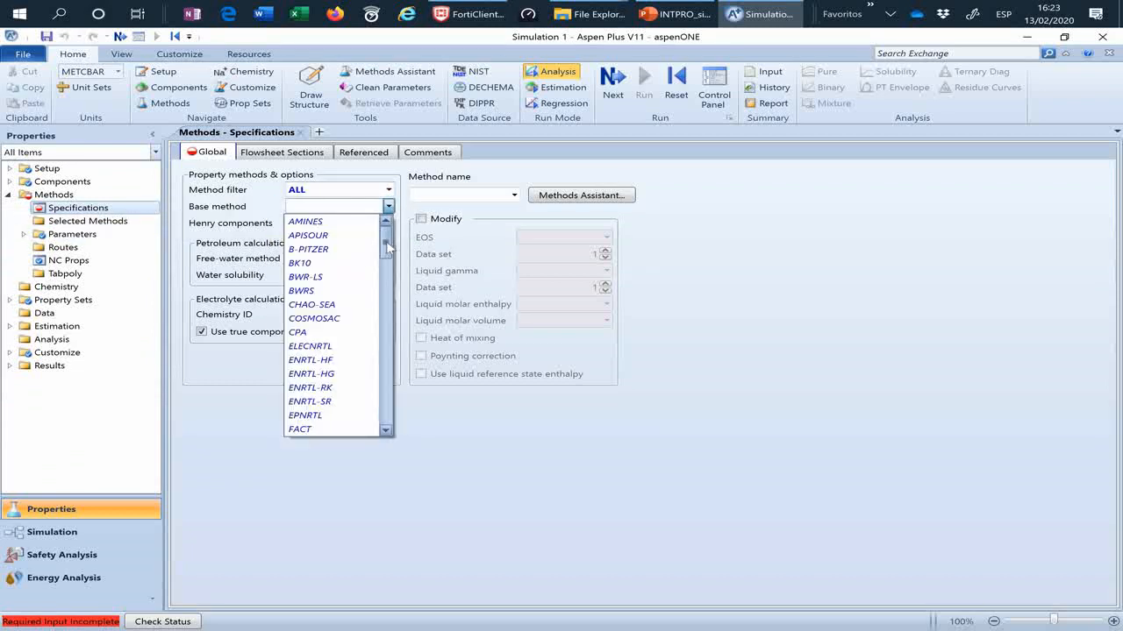
drag(387, 249, 379, 443)
click(368, 429)
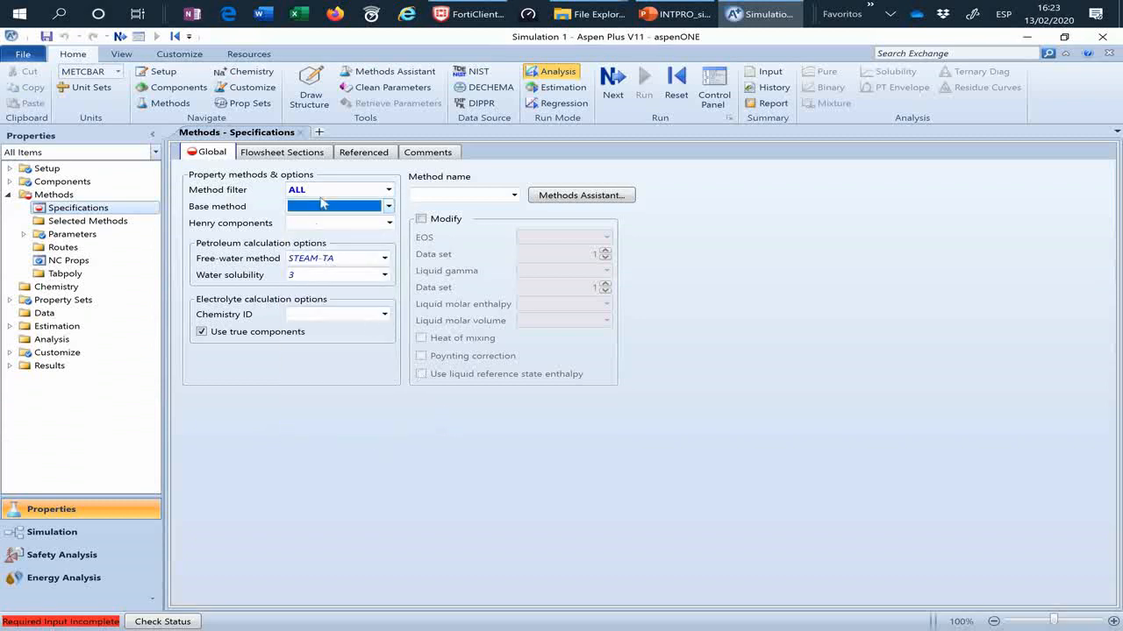
Step: Set the method filter to GASPROC and choose PENG-ROB as the base method
click(387, 189)
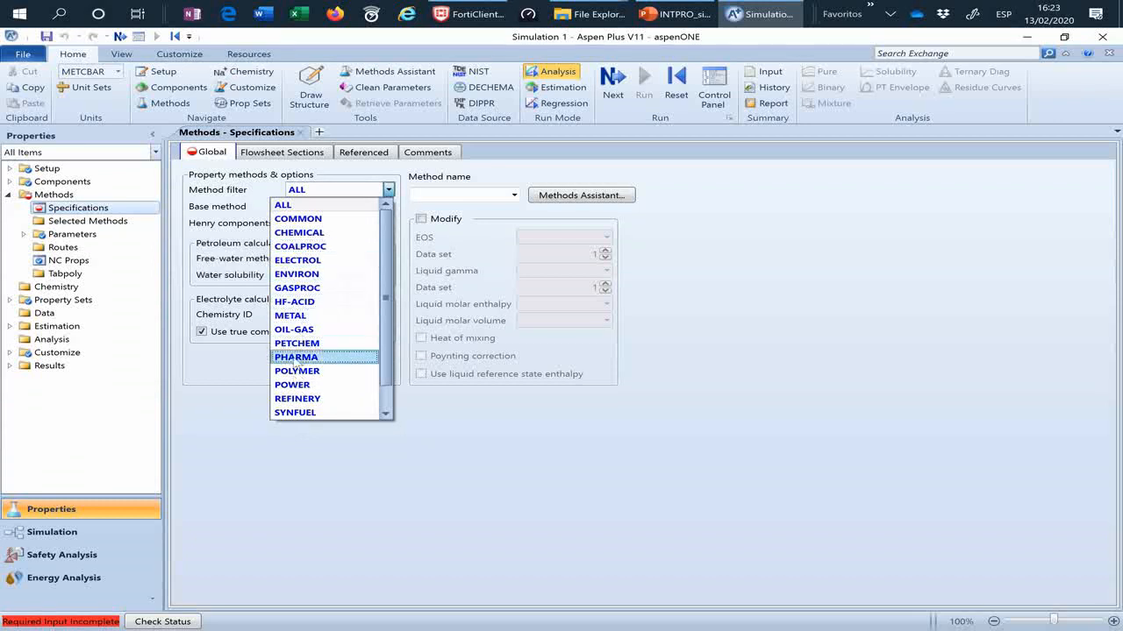
click(312, 297)
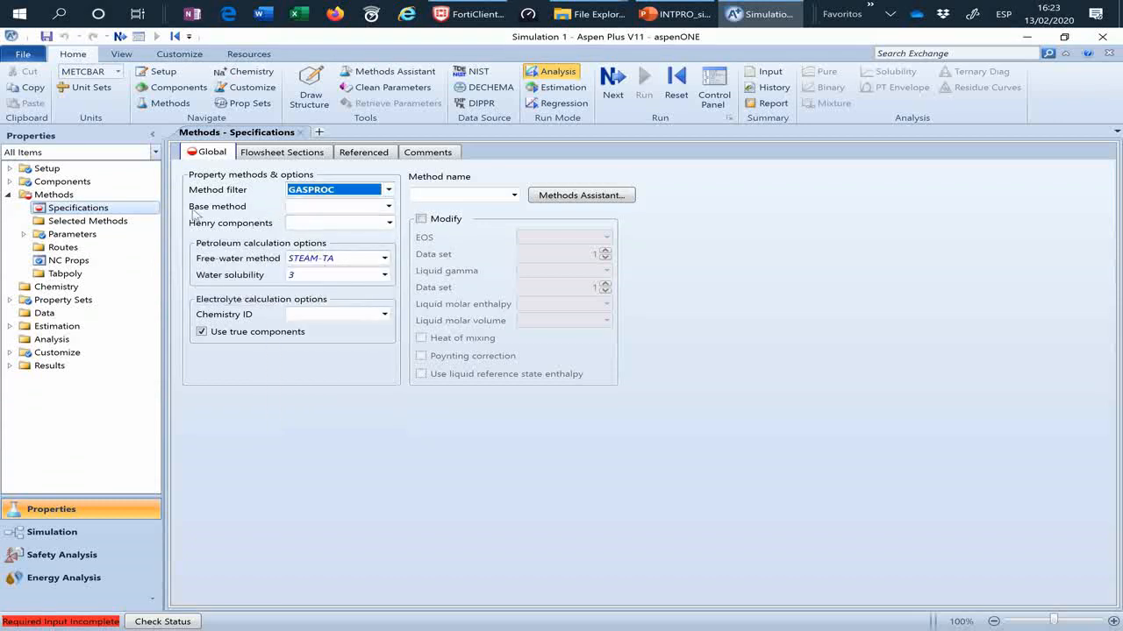
click(388, 206)
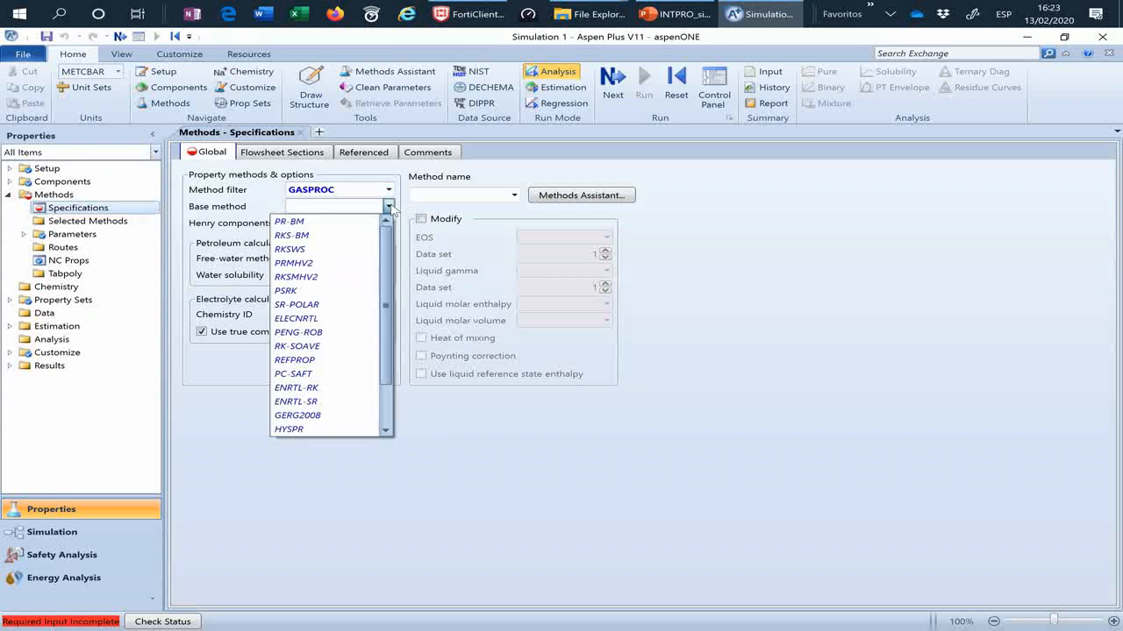
scroll(376, 327, down, 2)
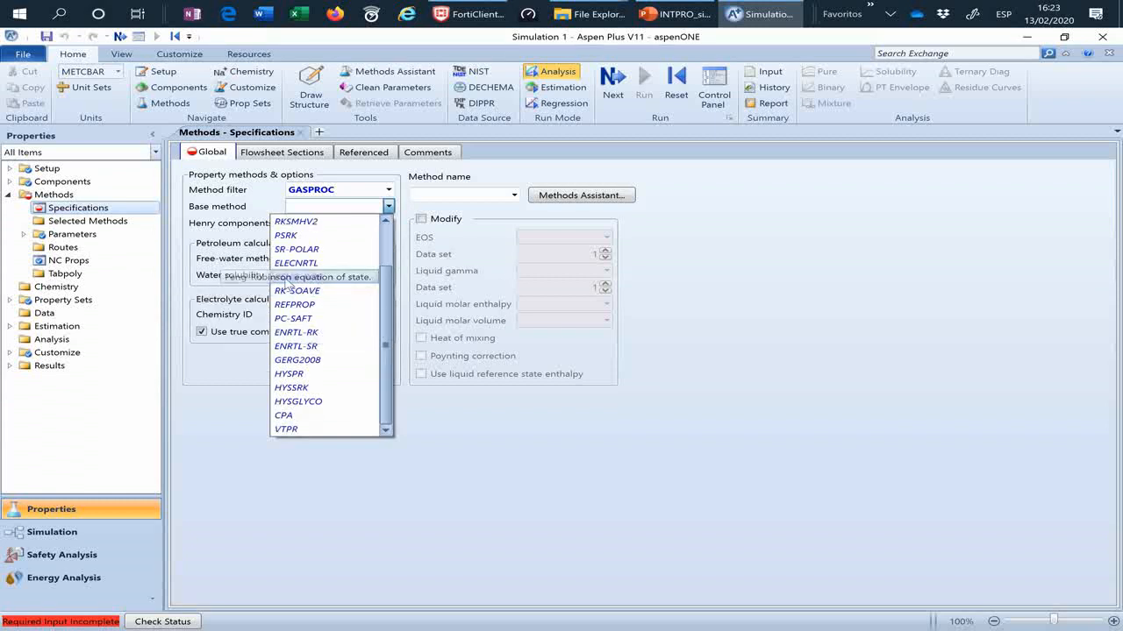
click(290, 278)
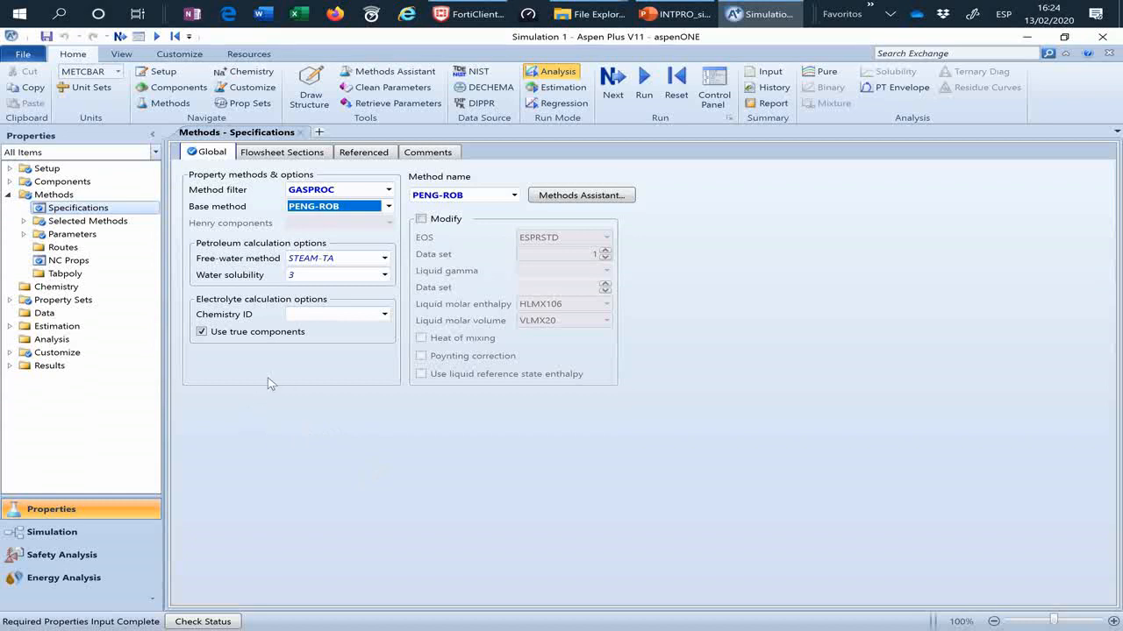
Step: Finish the properties input by going to the Simulation environment
click(615, 81)
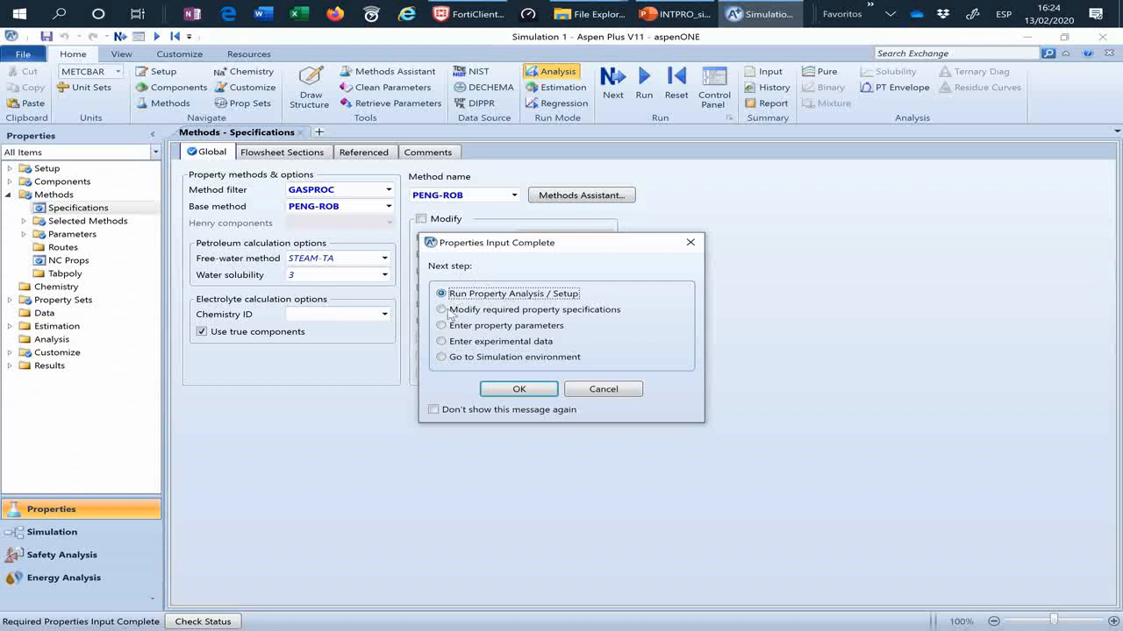
click(441, 359)
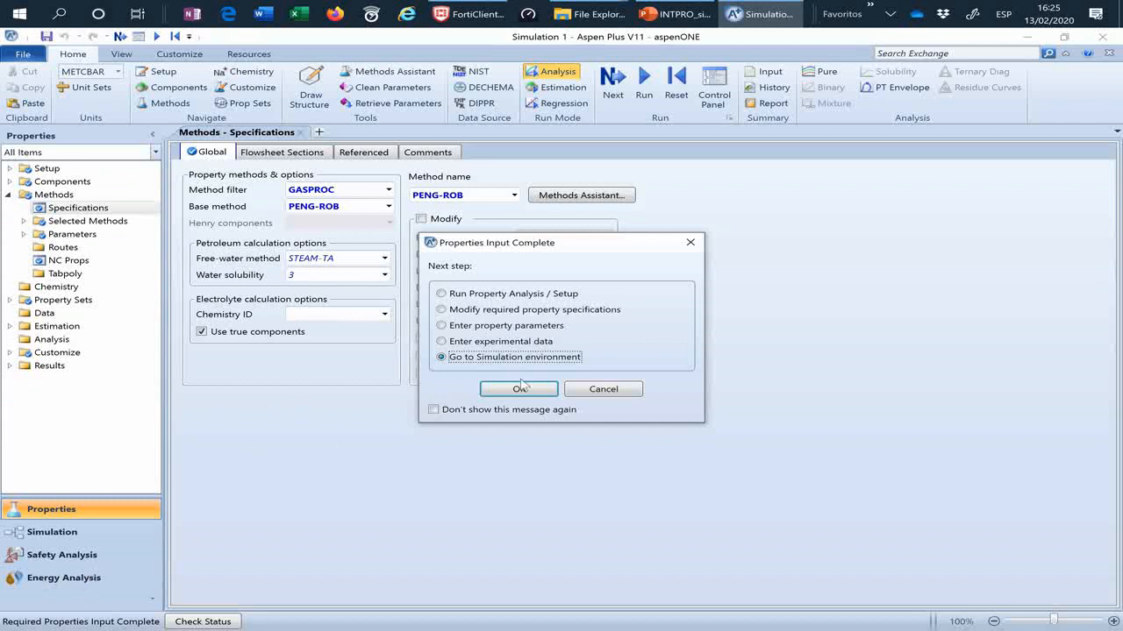
click(529, 394)
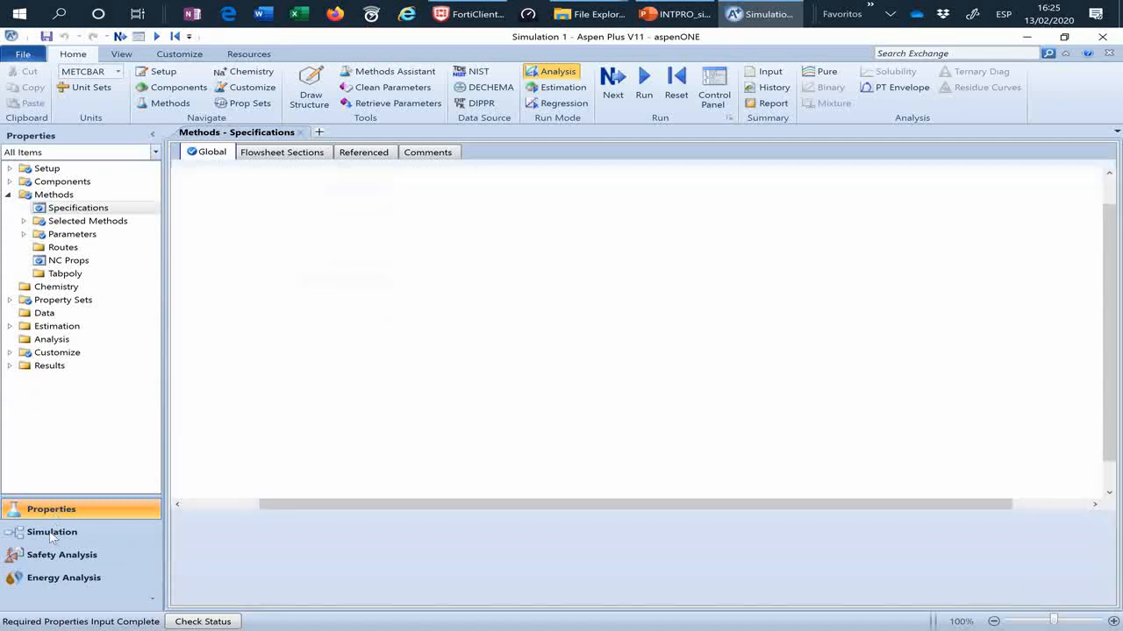
click(52, 535)
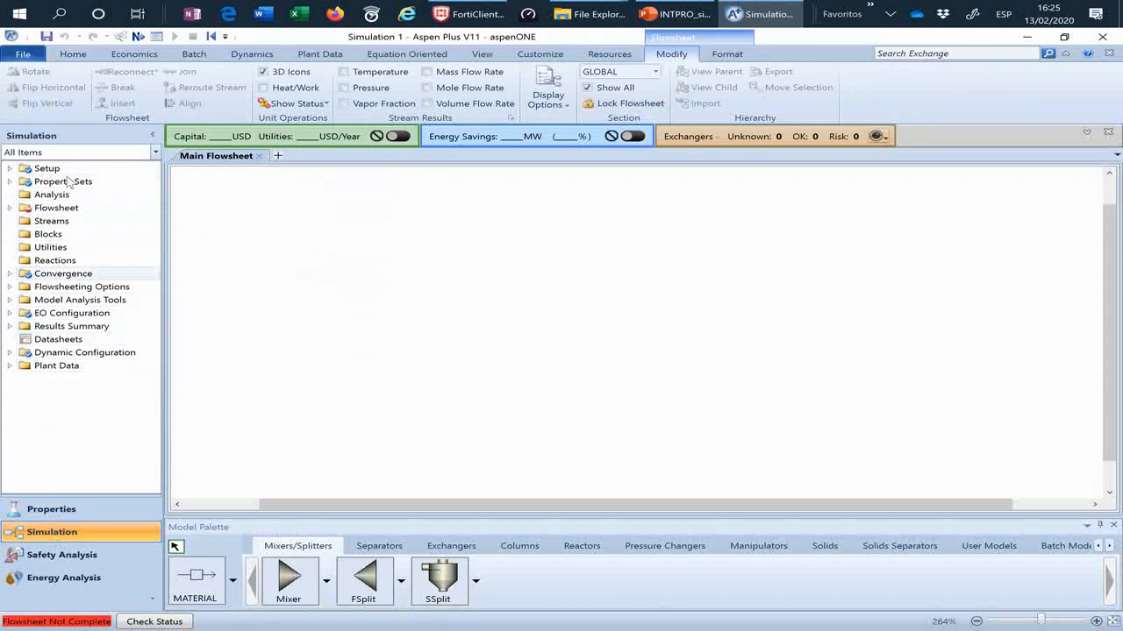
Step: View the simulation's Streams and Blocks object lists
double_click(41, 221)
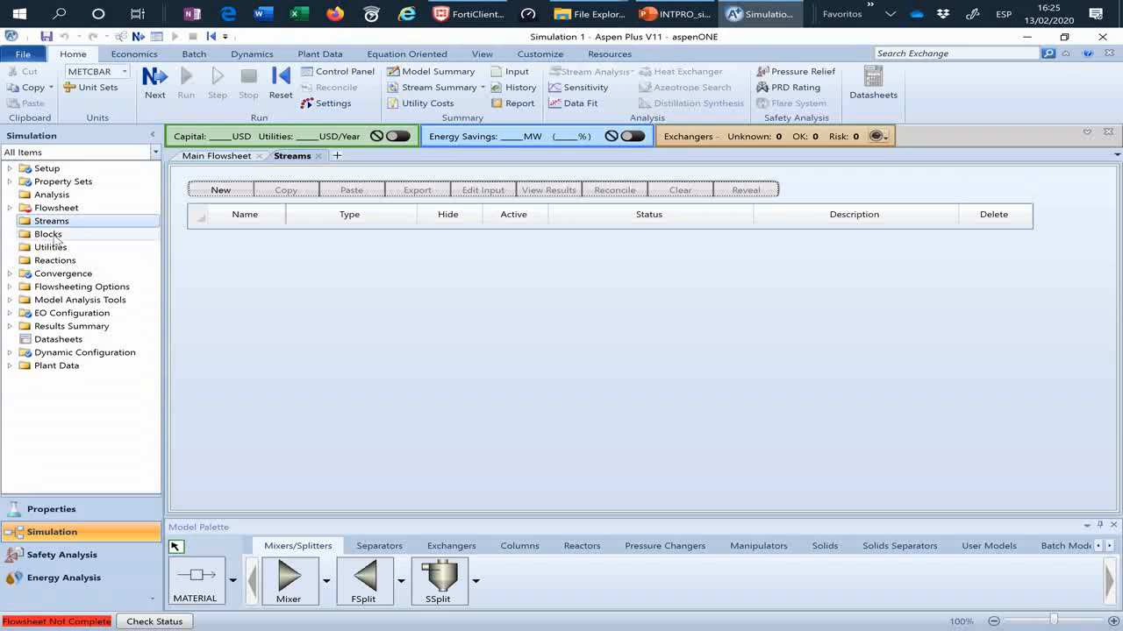
double_click(58, 235)
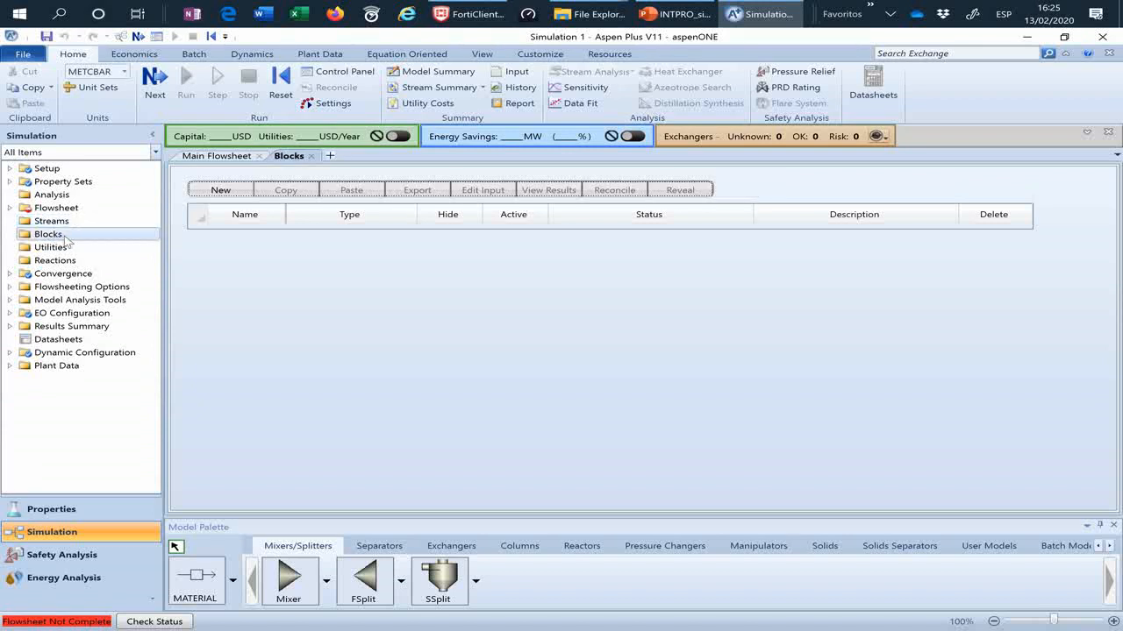
Step: Place a Compr block from the pressure changers near the centre of the main flowsheet
click(221, 156)
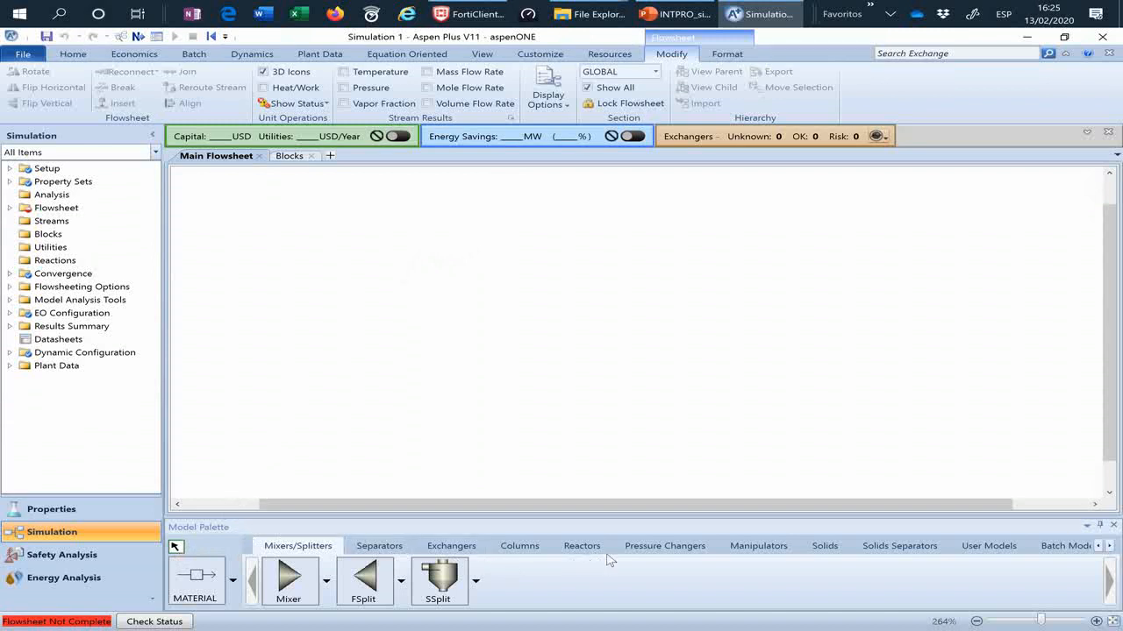
click(676, 550)
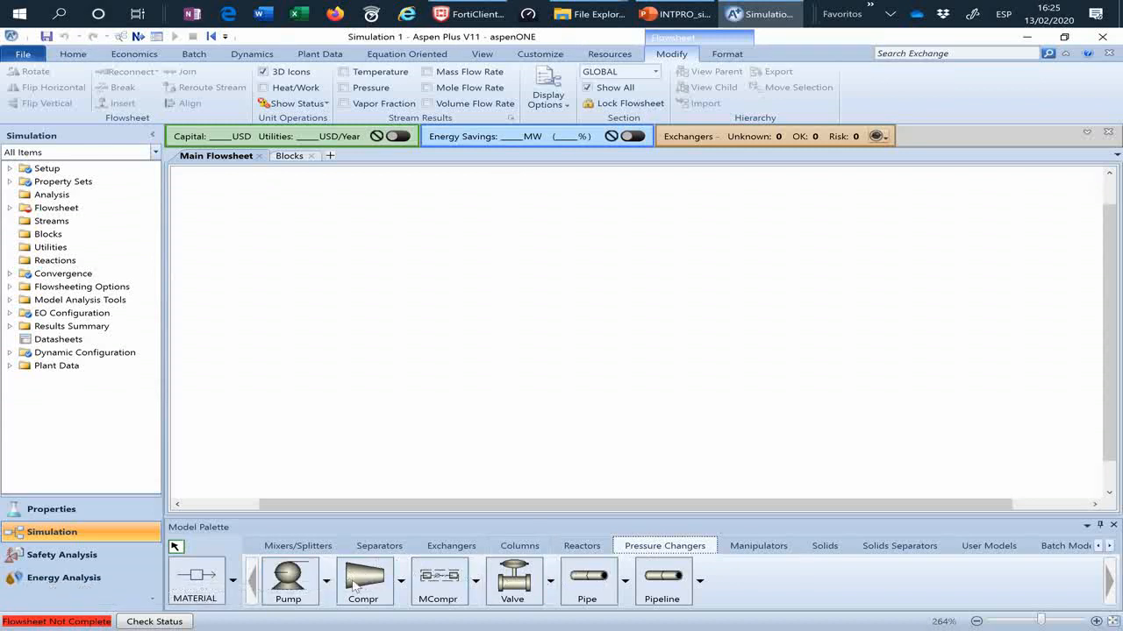
drag(354, 584, 596, 318)
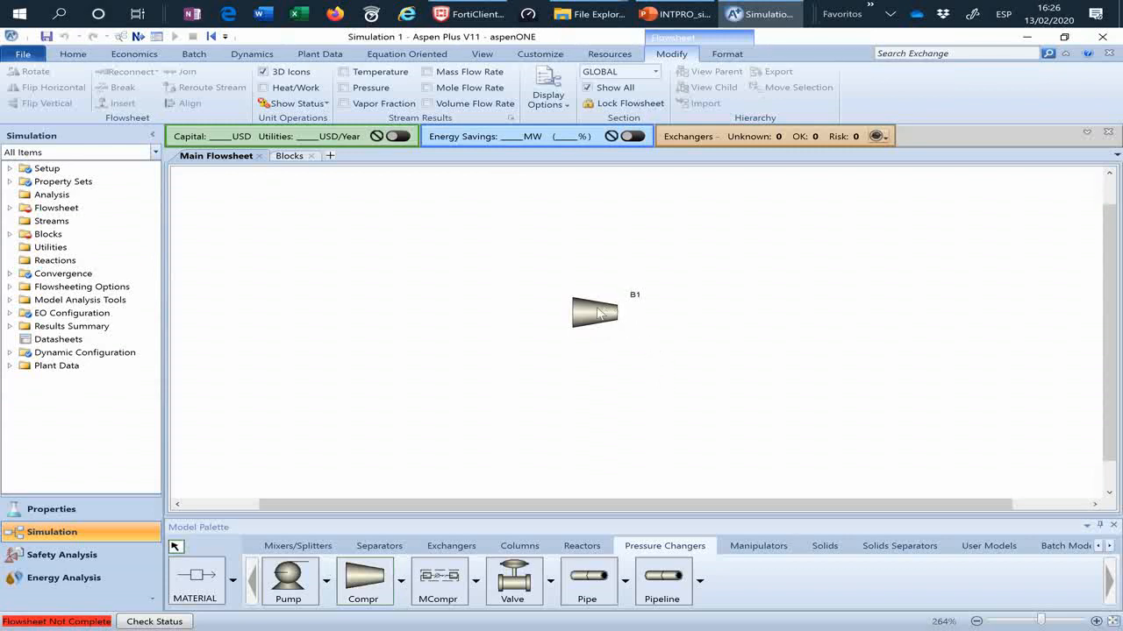
Step: Connect a material feed stream to the compressor's inlet and a material product stream to its required product outlet, then leave insert mode
click(194, 579)
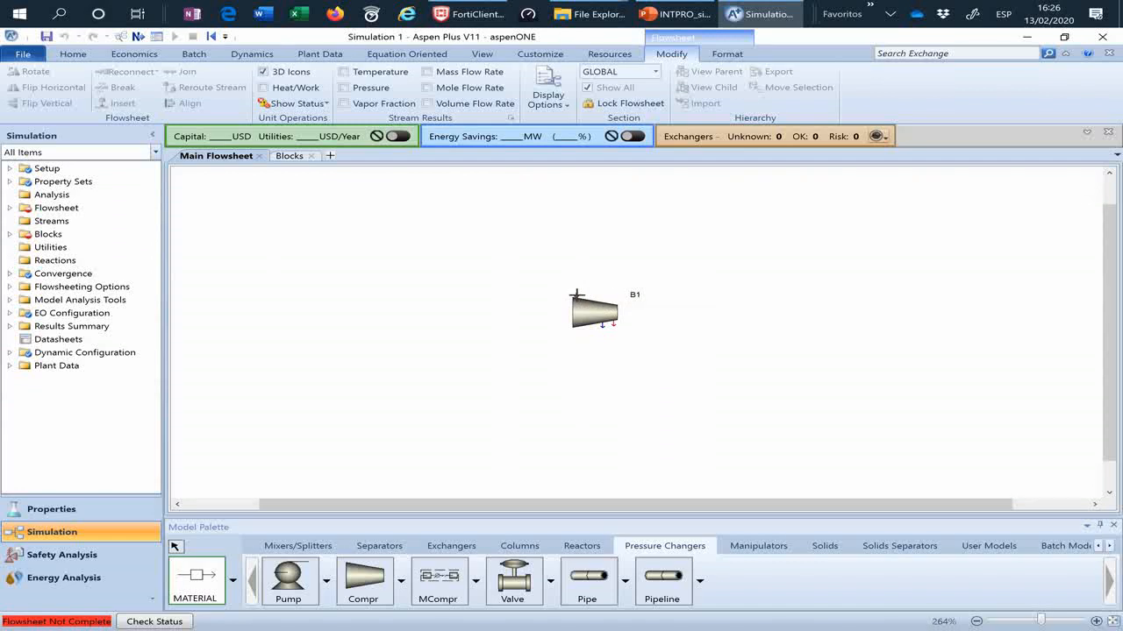
click(574, 295)
click(350, 235)
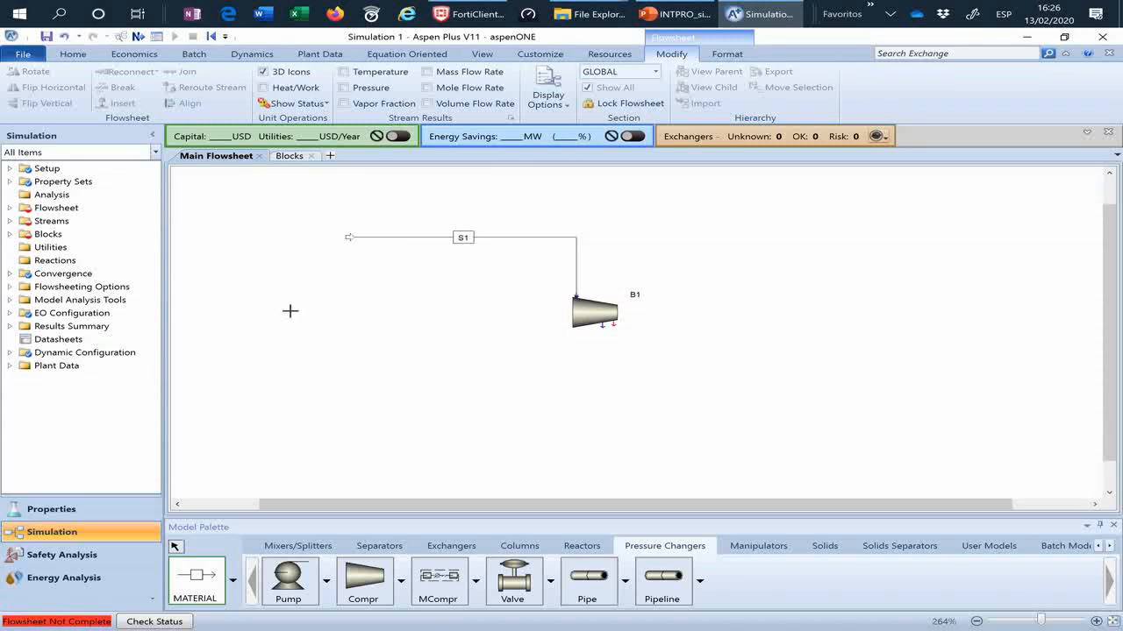
click(613, 326)
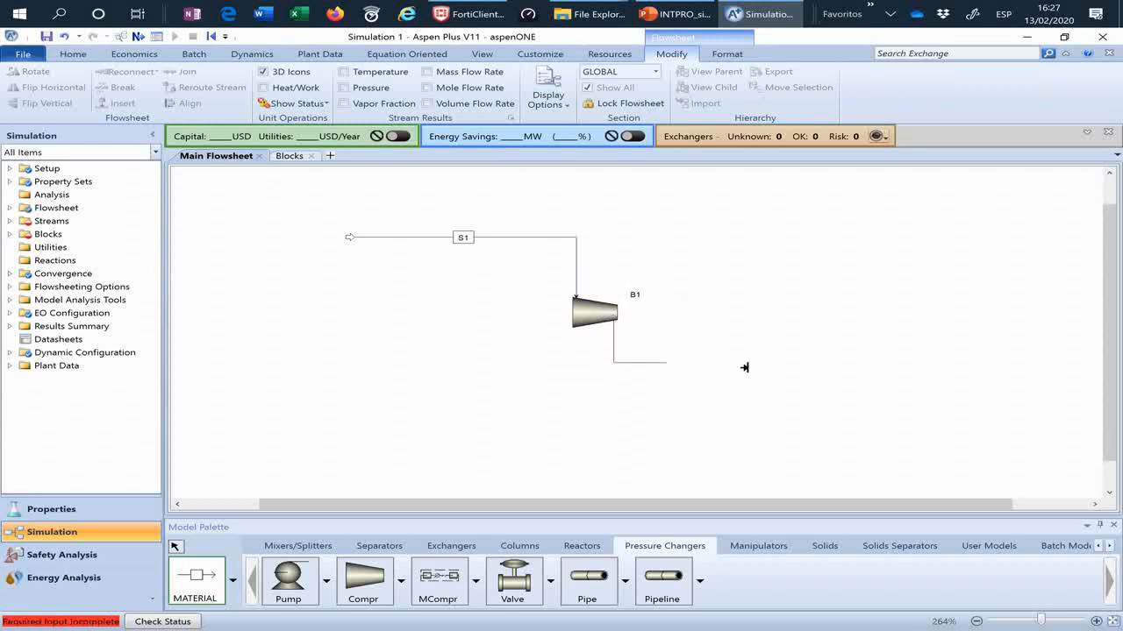
click(869, 374)
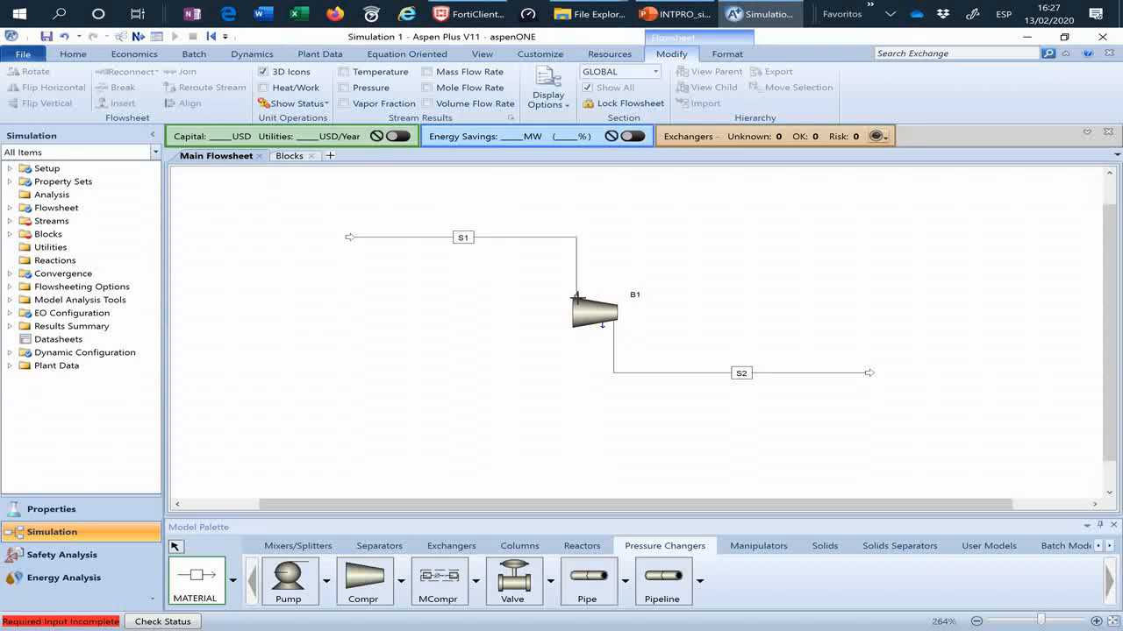
click(174, 547)
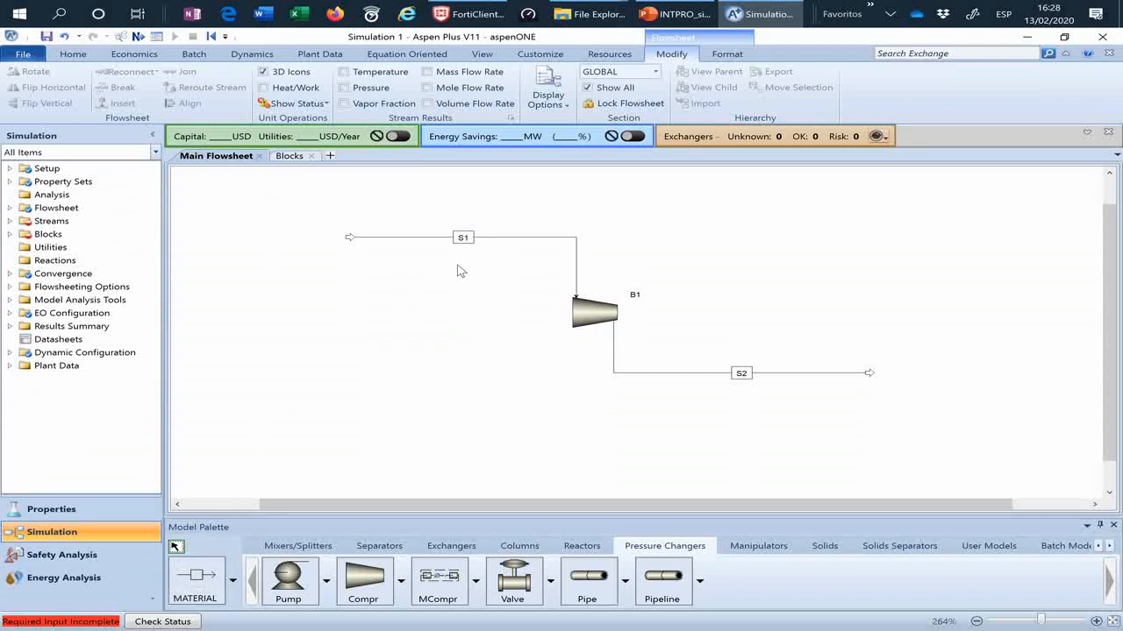
Step: Specify feed stream S1 with a temperature of 20 C, a pressure of 1 bar and a total mole flow of 200 kmol/hr
click(71, 55)
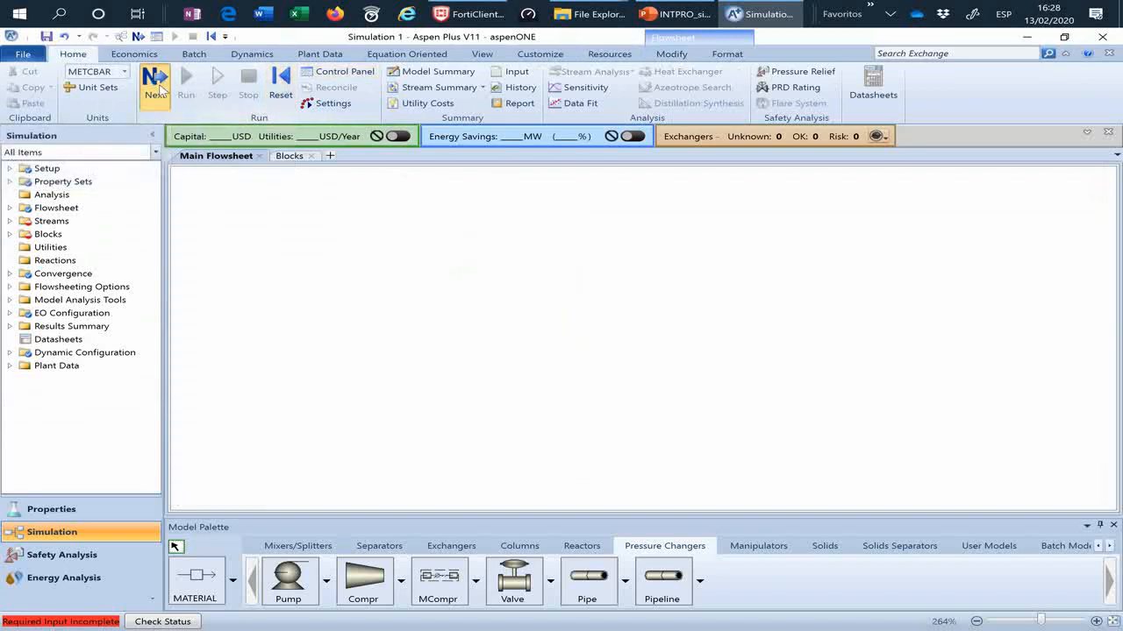
click(156, 80)
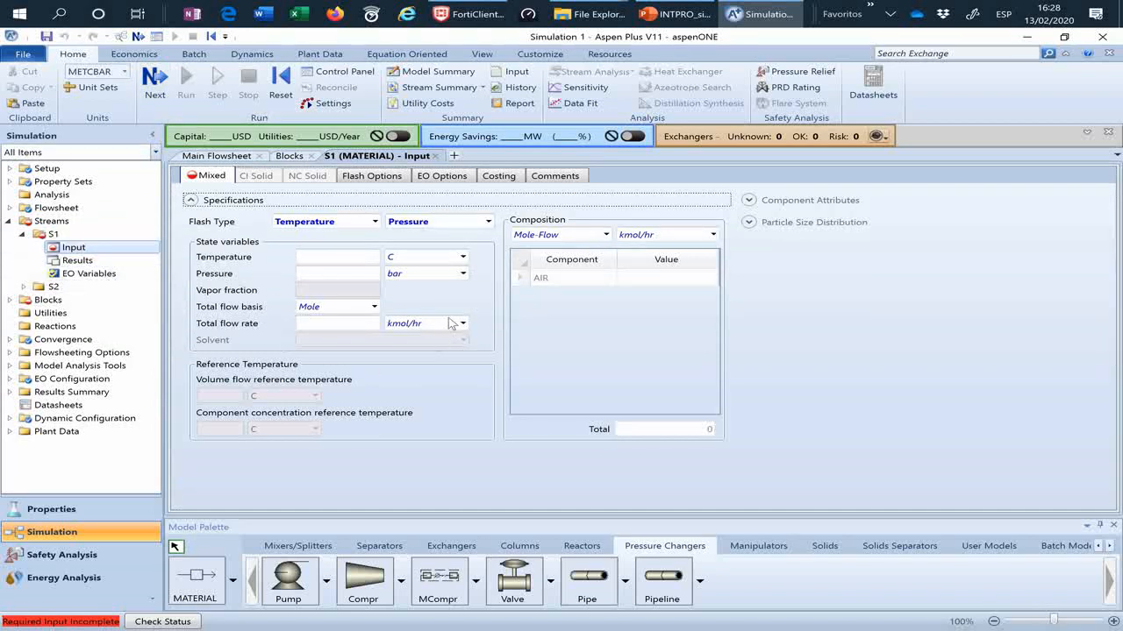
click(202, 178)
click(341, 259)
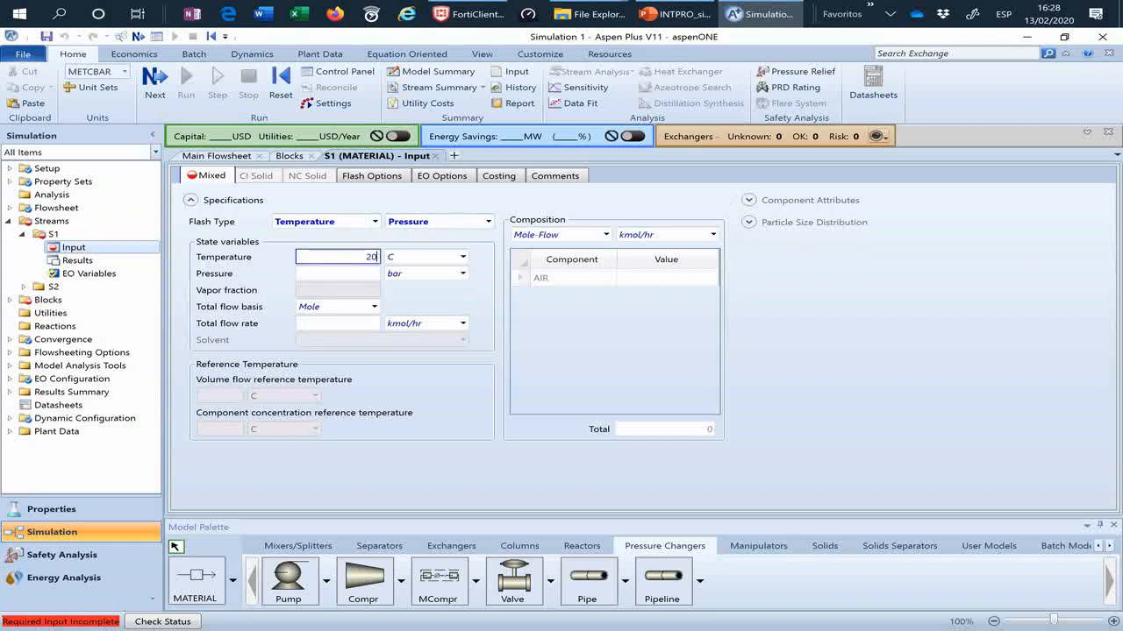
click(364, 275)
text(1)
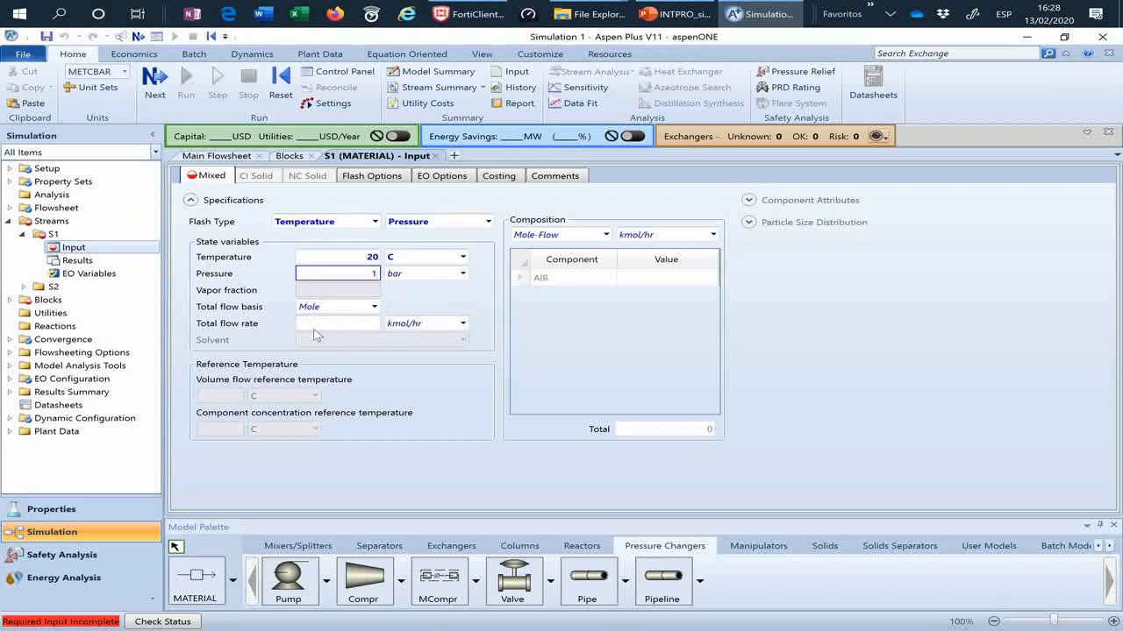
click(345, 324)
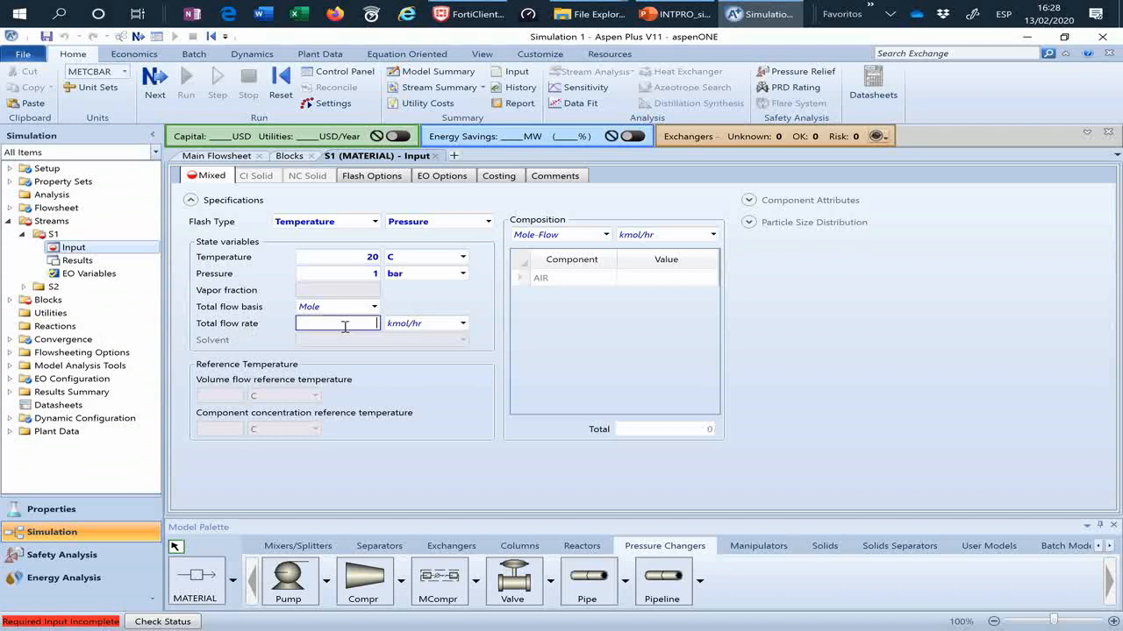
text(200)
key(Return)
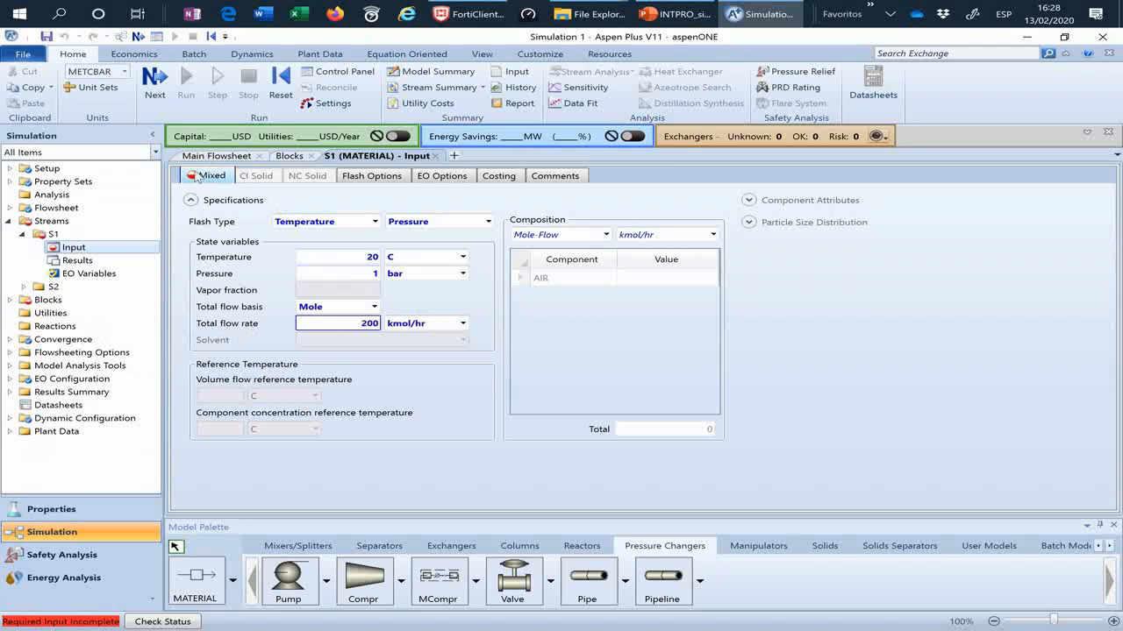
Step: Check which input is still missing for stream S1 and dismiss the completion status
click(158, 83)
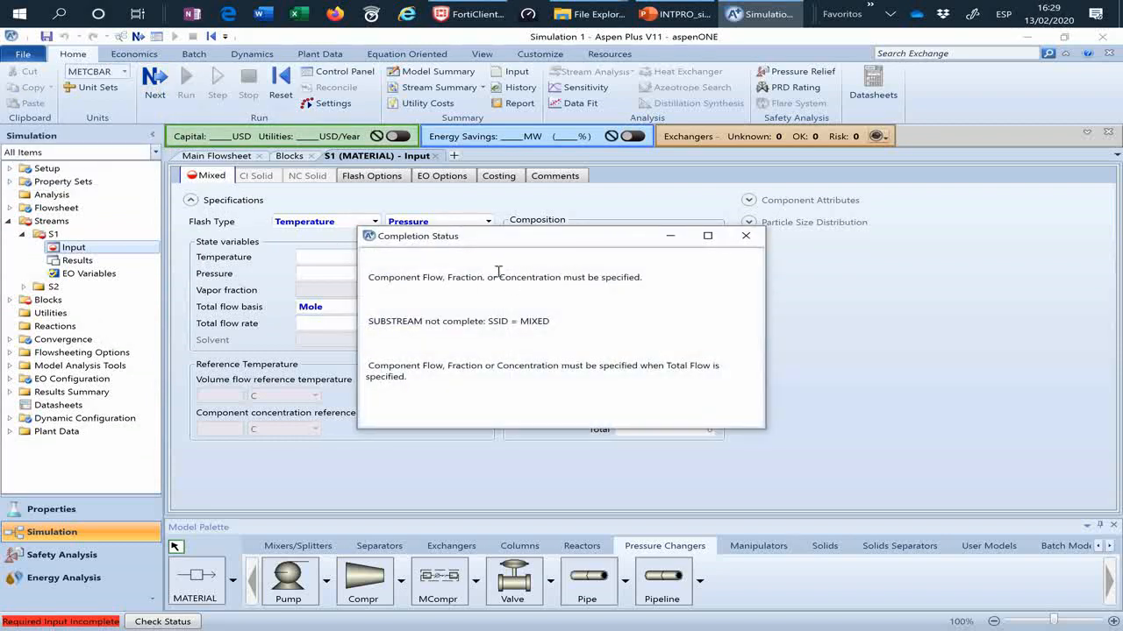
drag(368, 277, 638, 279)
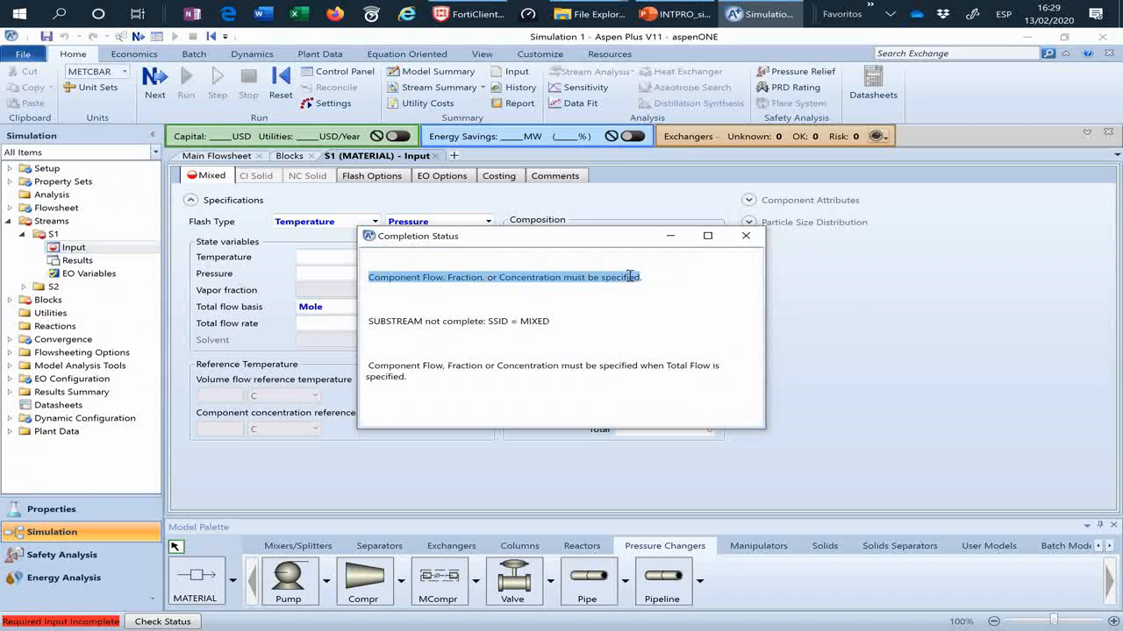
click(747, 237)
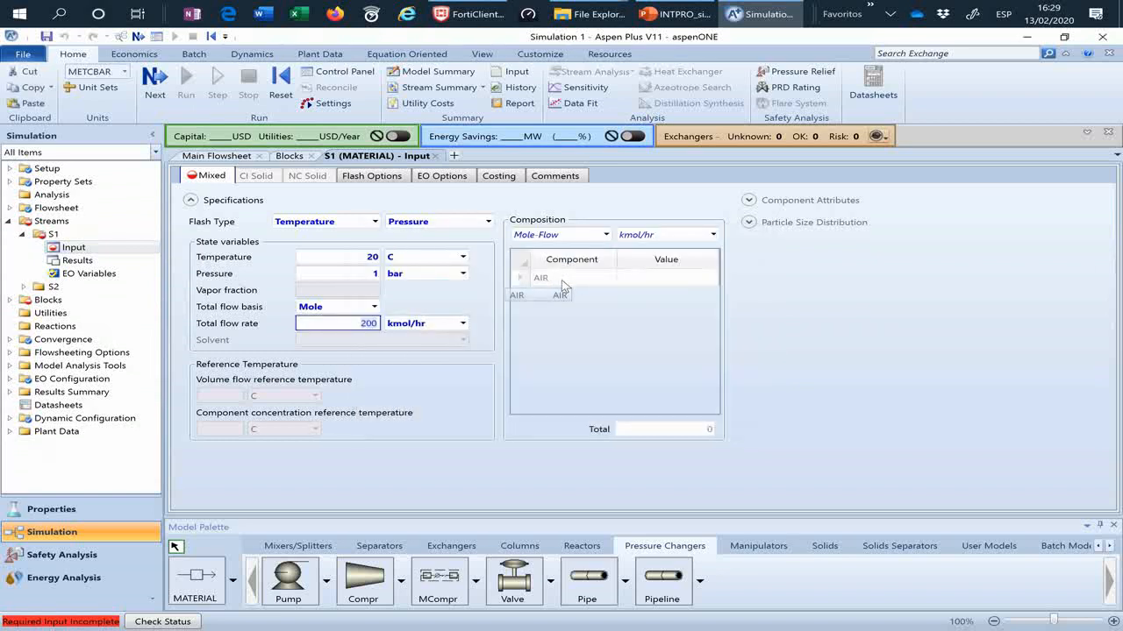
Step: Define stream S1's composition as Mole-Frac with a value of 1 for AIR
click(606, 234)
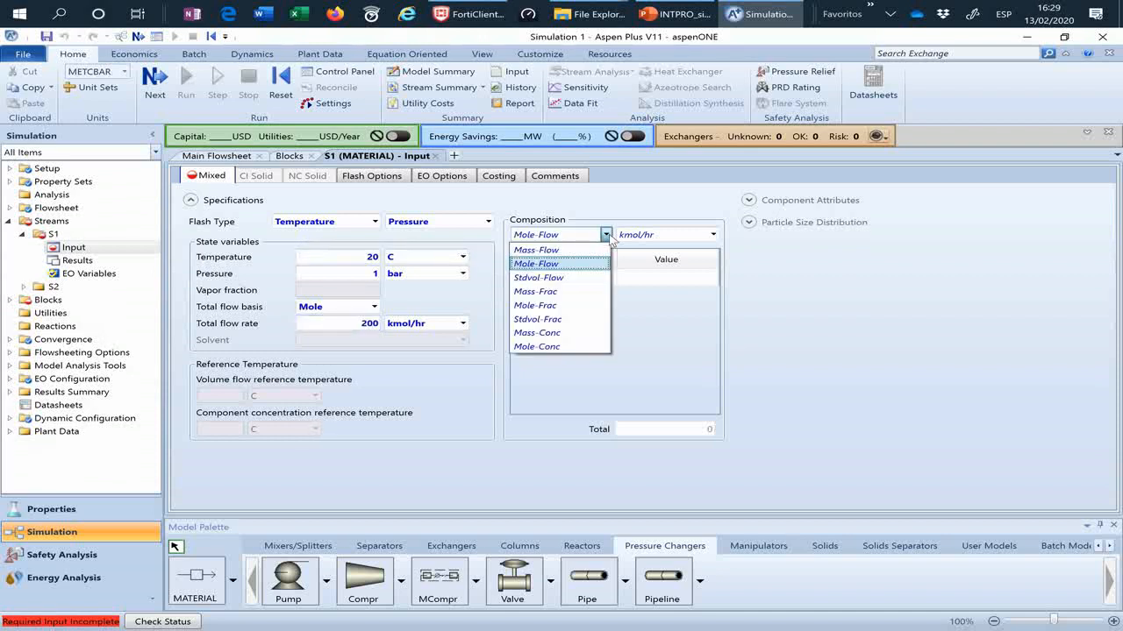
click(561, 307)
click(663, 276)
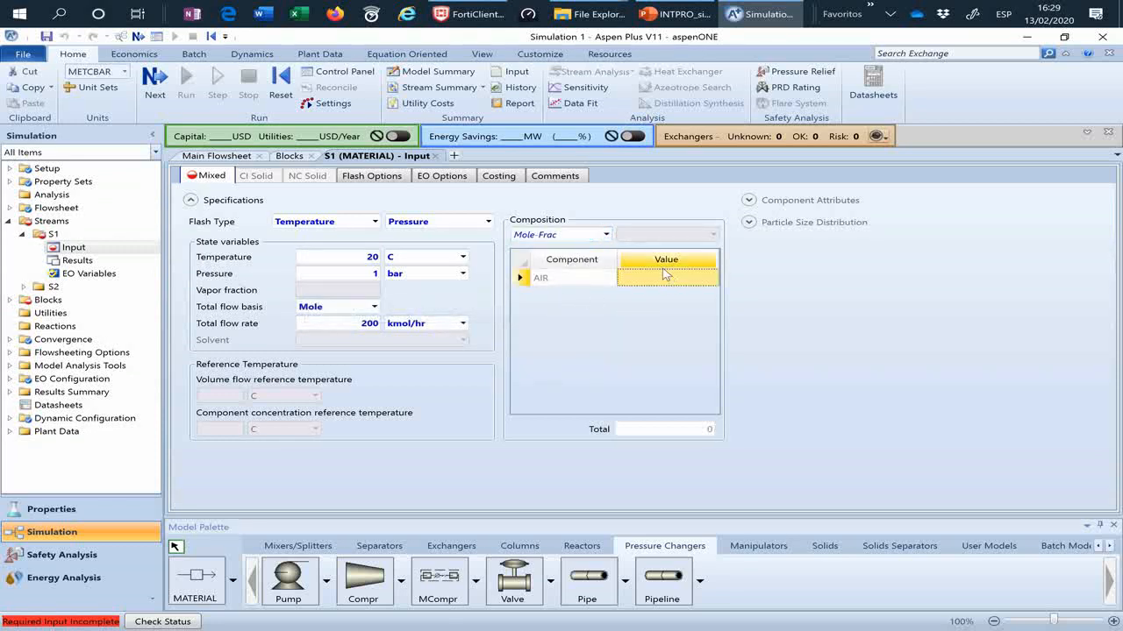
text(1)
key(Return)
Step: Set up compressor B1 as type Positive displacement with a discharge pressure of 5 bar
click(153, 83)
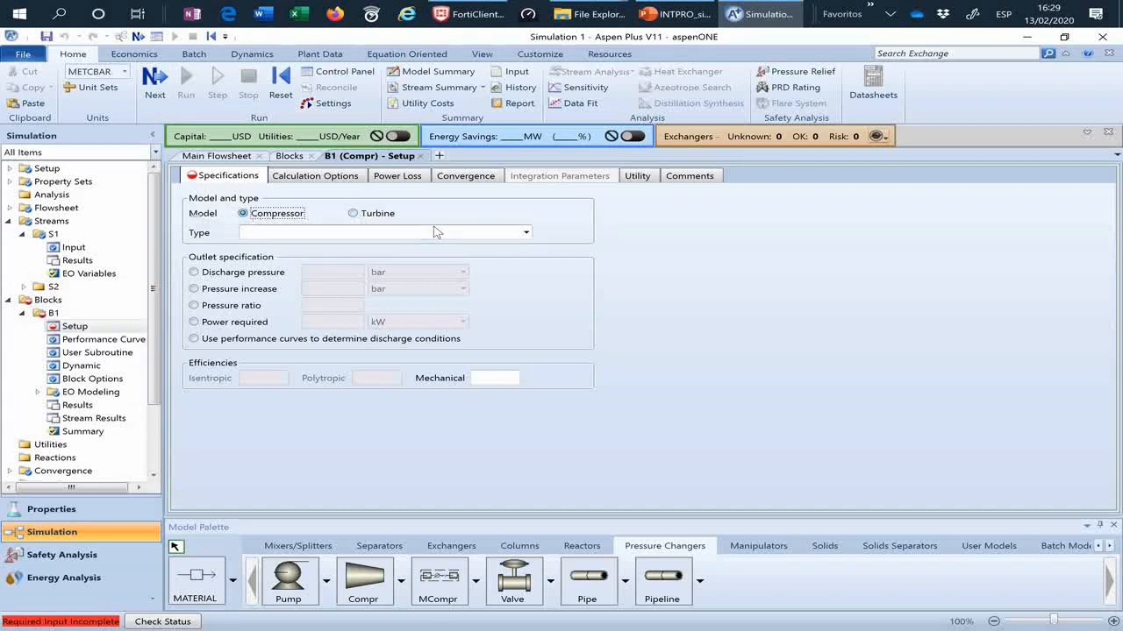
click(527, 233)
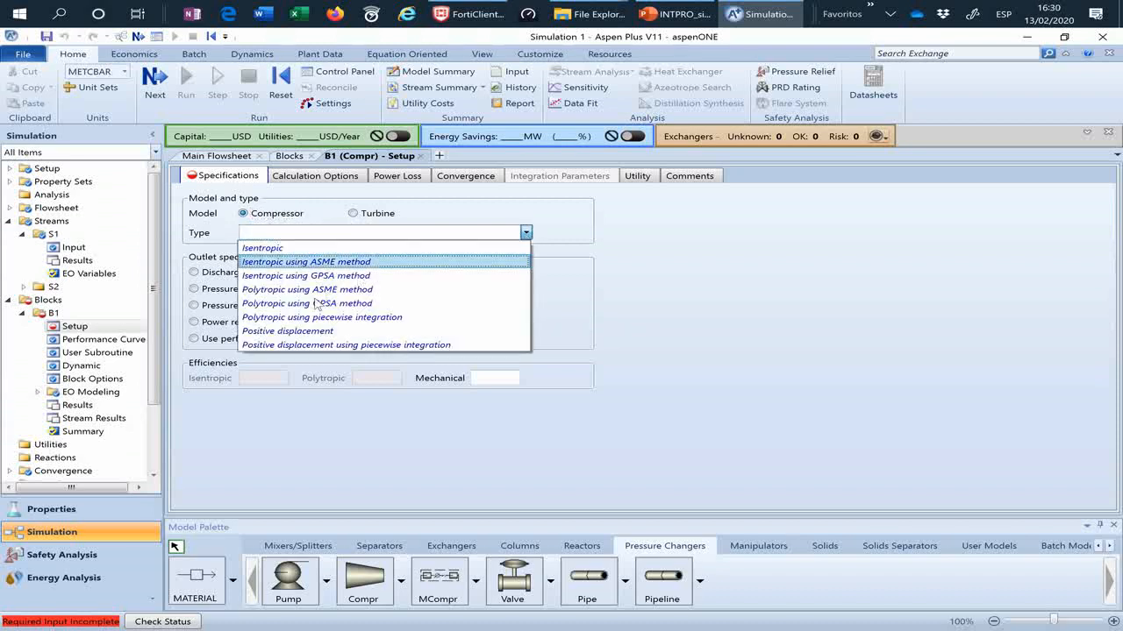
click(284, 332)
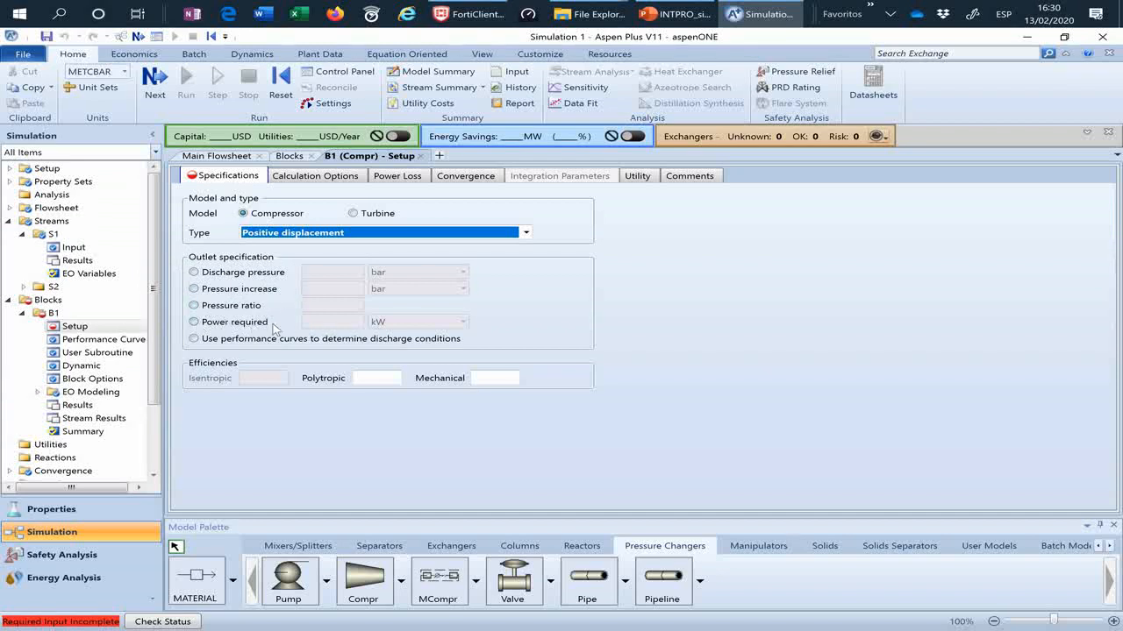
click(195, 273)
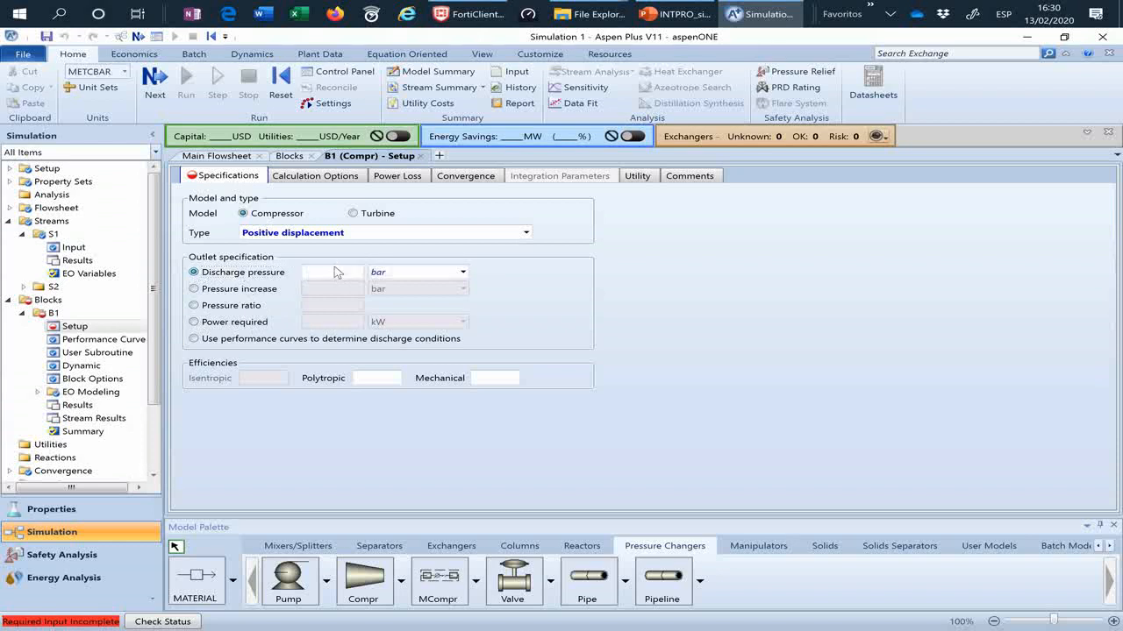
click(337, 273)
key(Return)
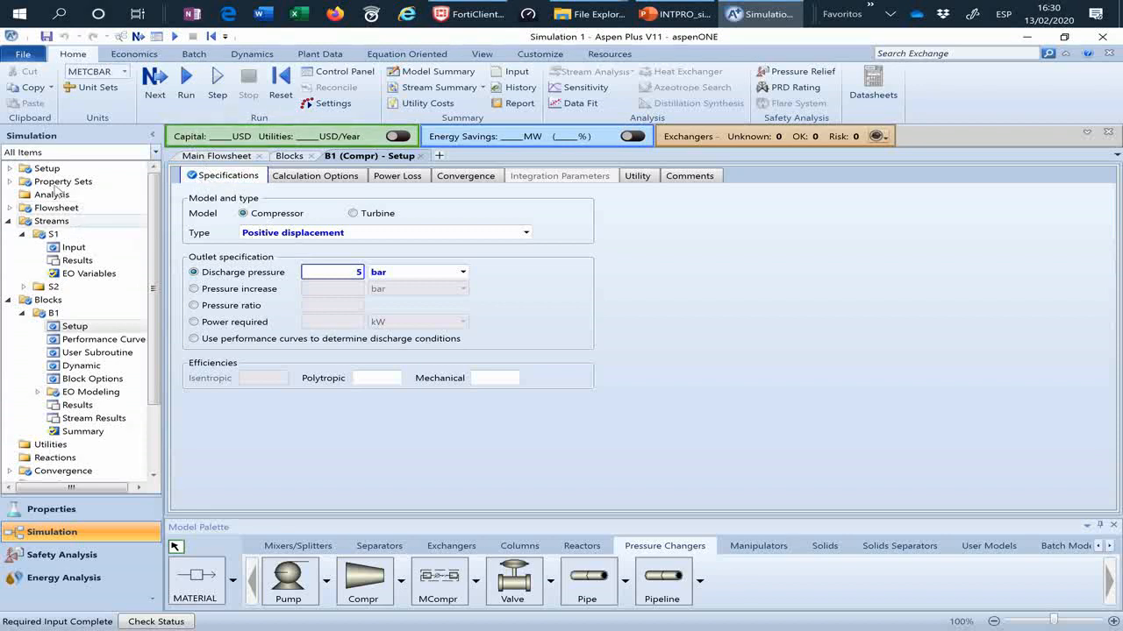
Step: Collapse the Streams and Blocks branches and run the simulation
click(7, 221)
click(8, 235)
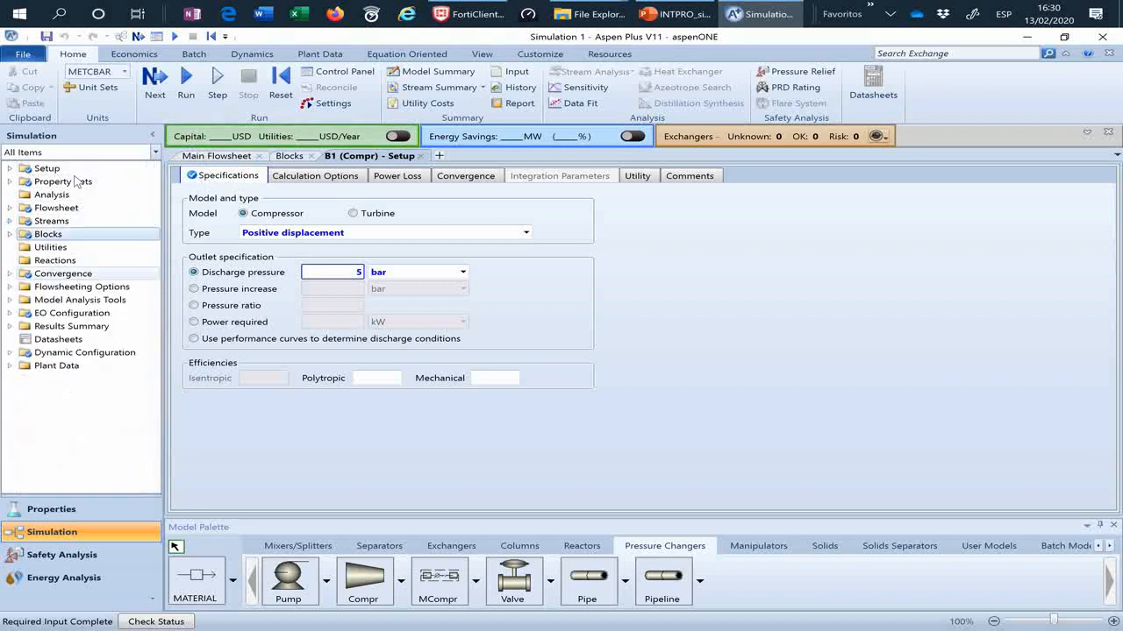
click(158, 88)
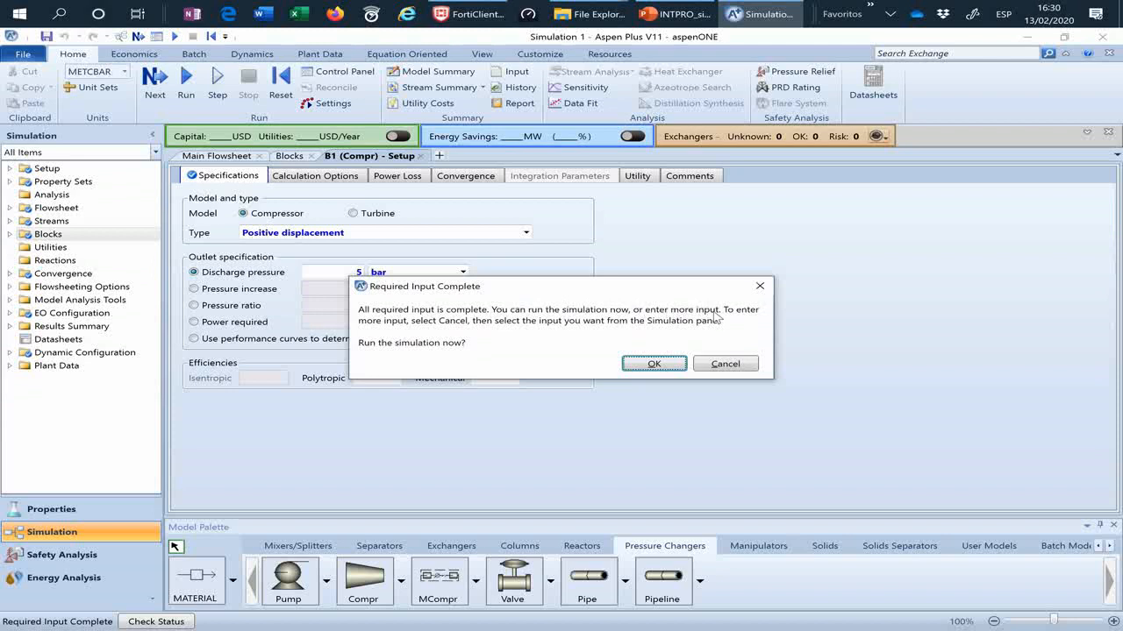
click(654, 363)
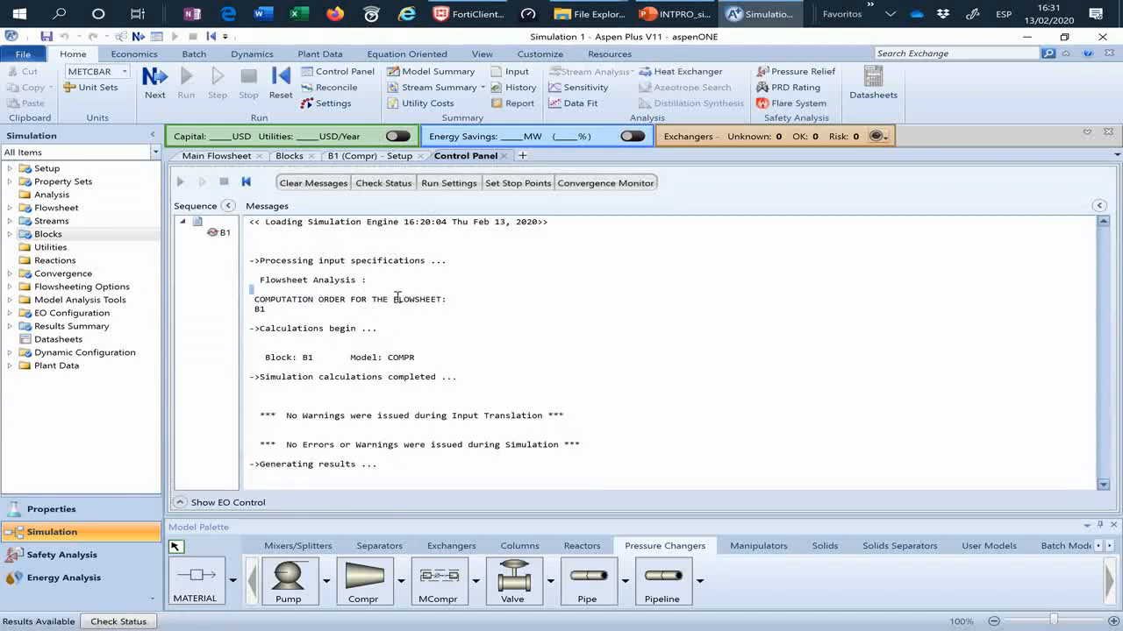
Step: Read the run messages on the calculation sequence, warnings and errors
drag(255, 301, 397, 365)
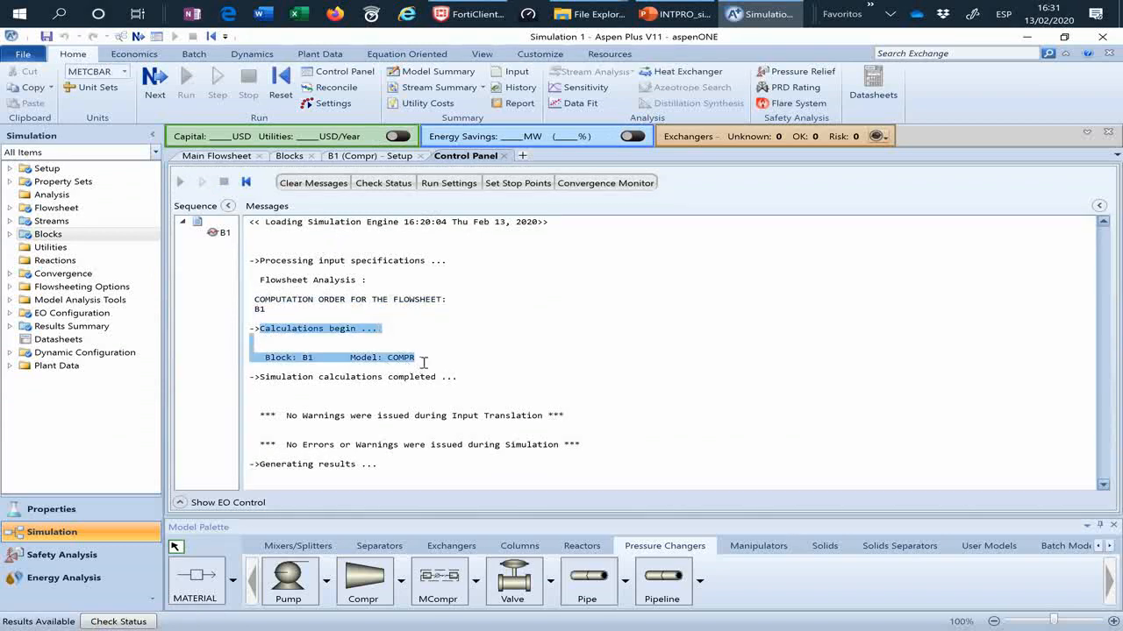
click(259, 417)
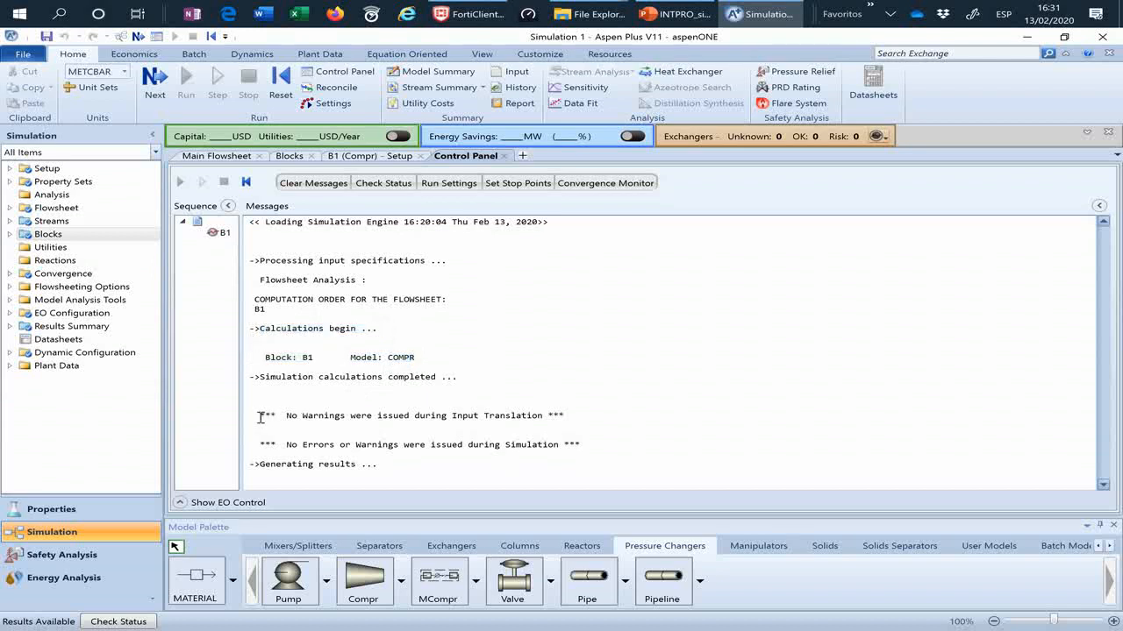
drag(259, 418, 411, 414)
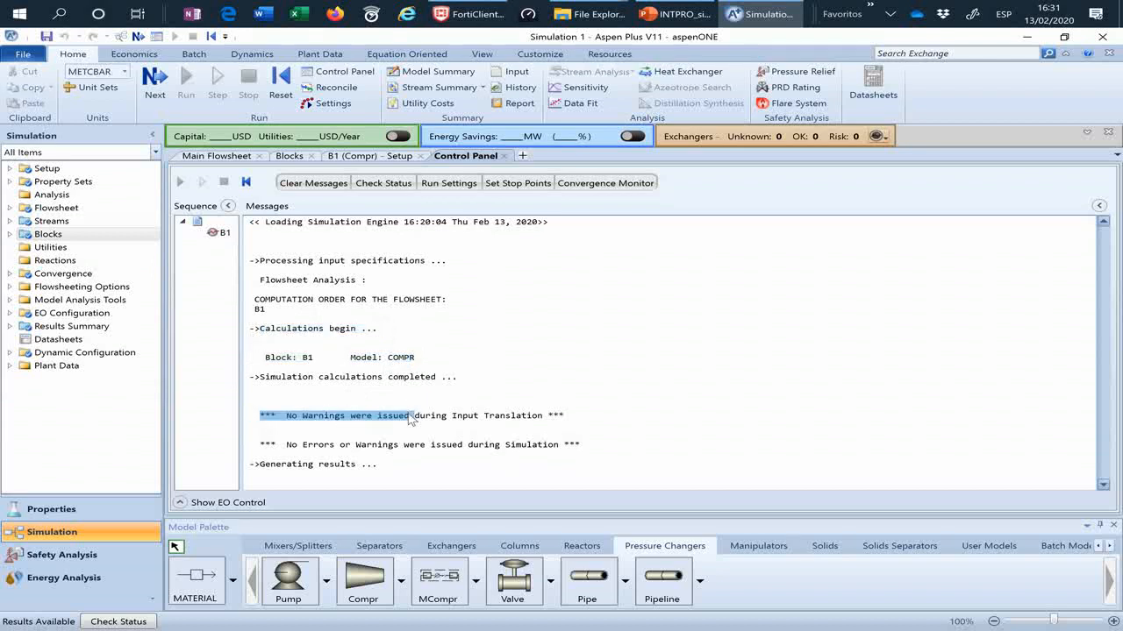
drag(261, 444, 482, 453)
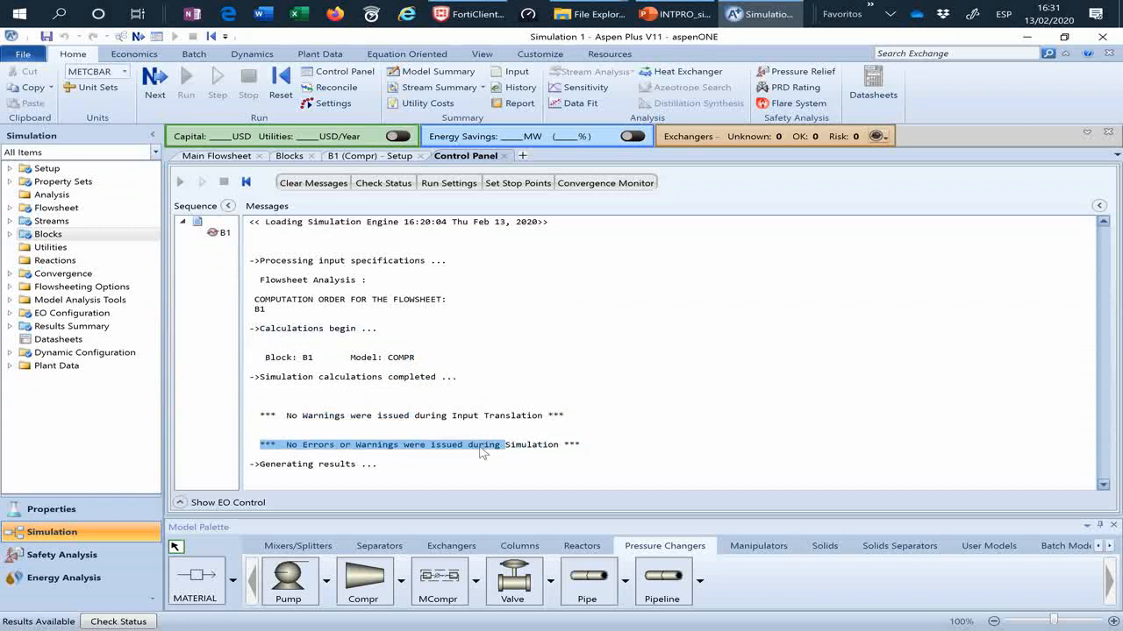
Step: Display the stream temperatures on the main flowsheet
click(211, 156)
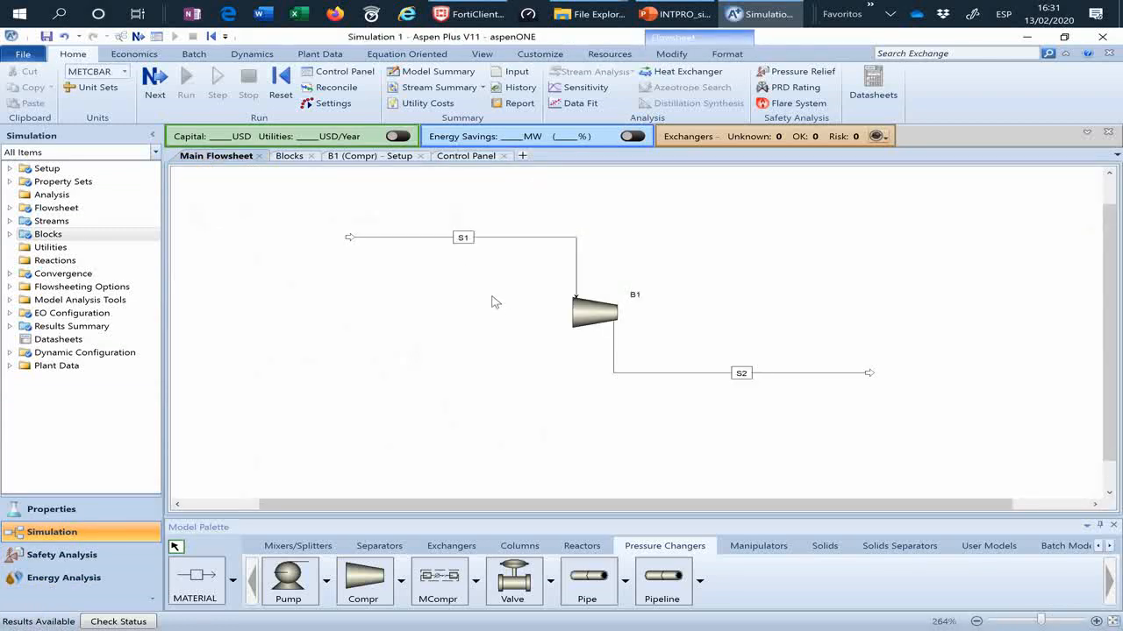
click(684, 60)
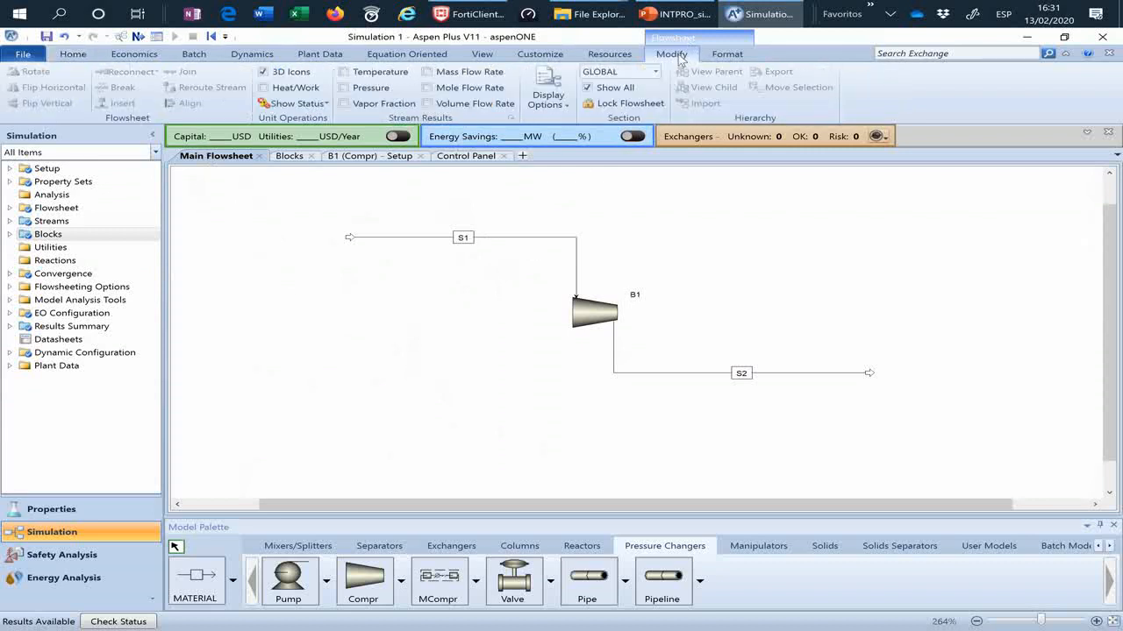
click(344, 76)
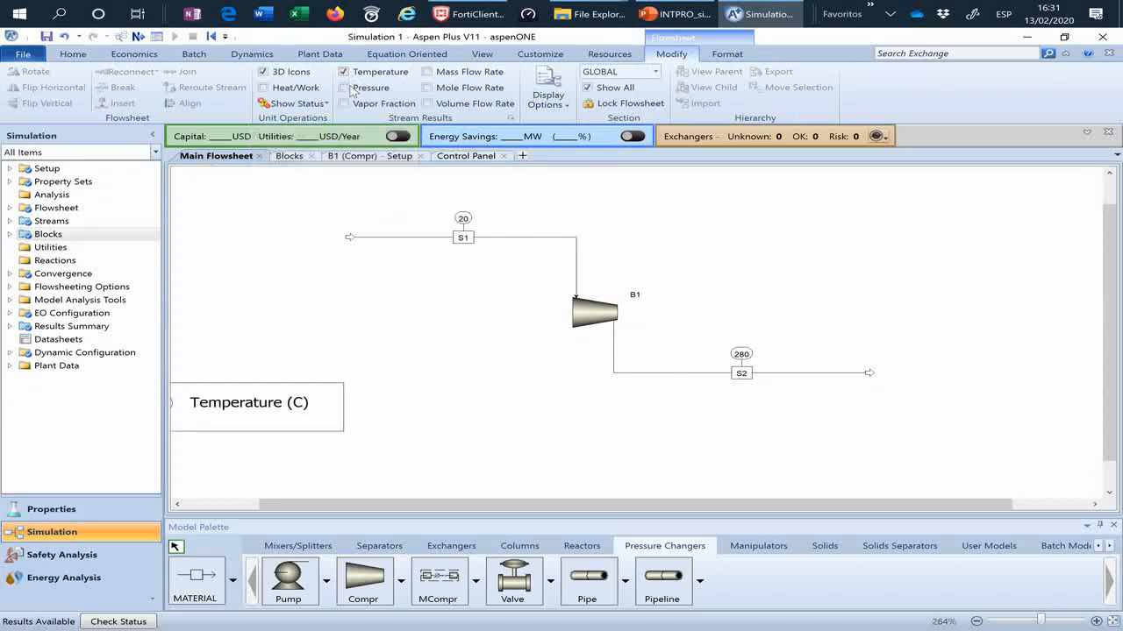
Step: Display the pressure and mole flow rate of the streams on the flowsheet and move the legend fully into view below stream S1
click(350, 90)
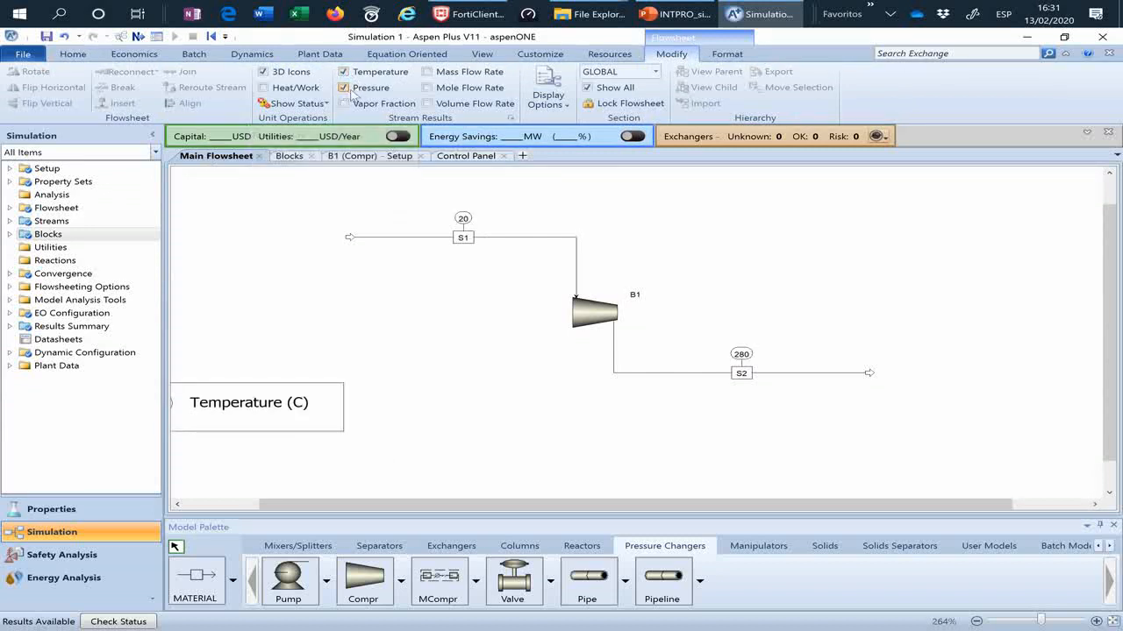
click(427, 87)
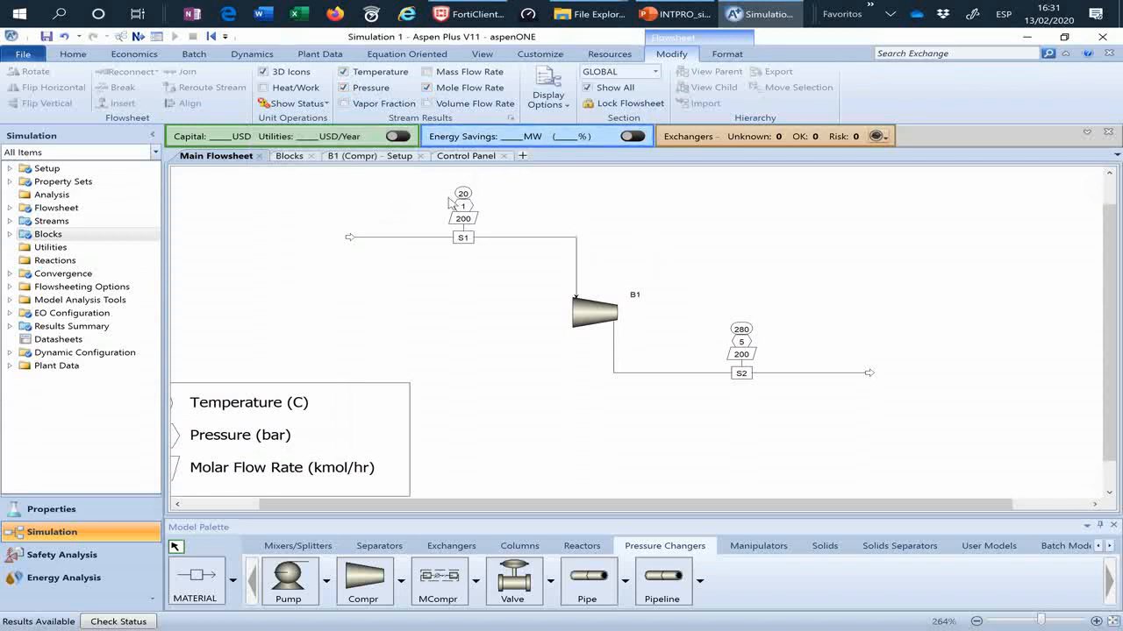
drag(329, 418, 425, 334)
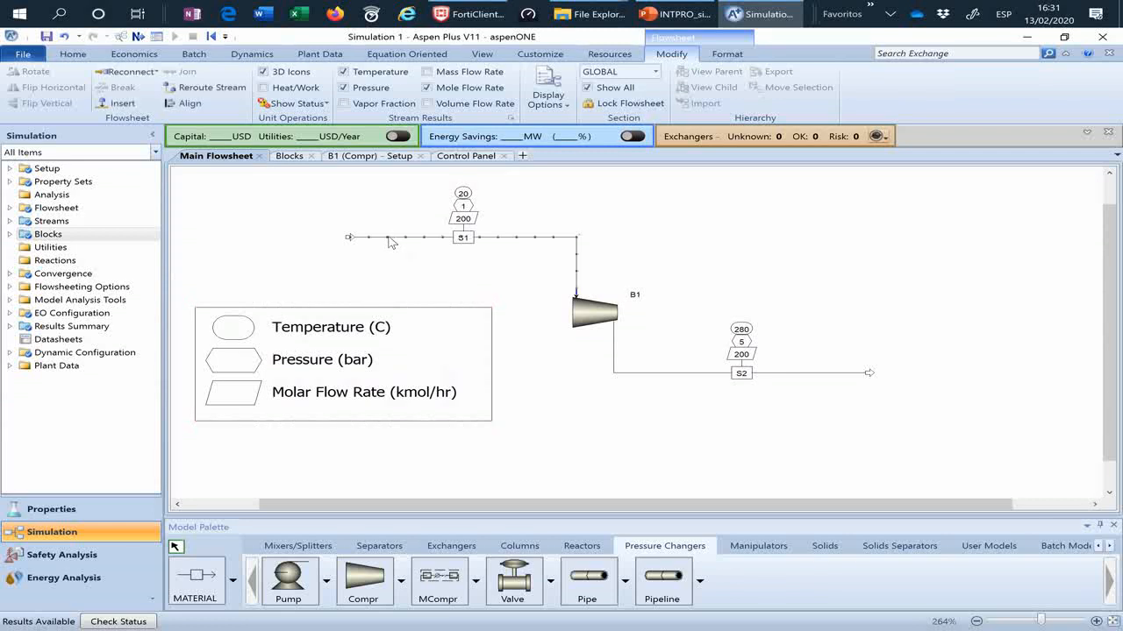
Step: Open the results of stream S1 and review its material properties down to the mole, mass and volume flows
right_click(391, 243)
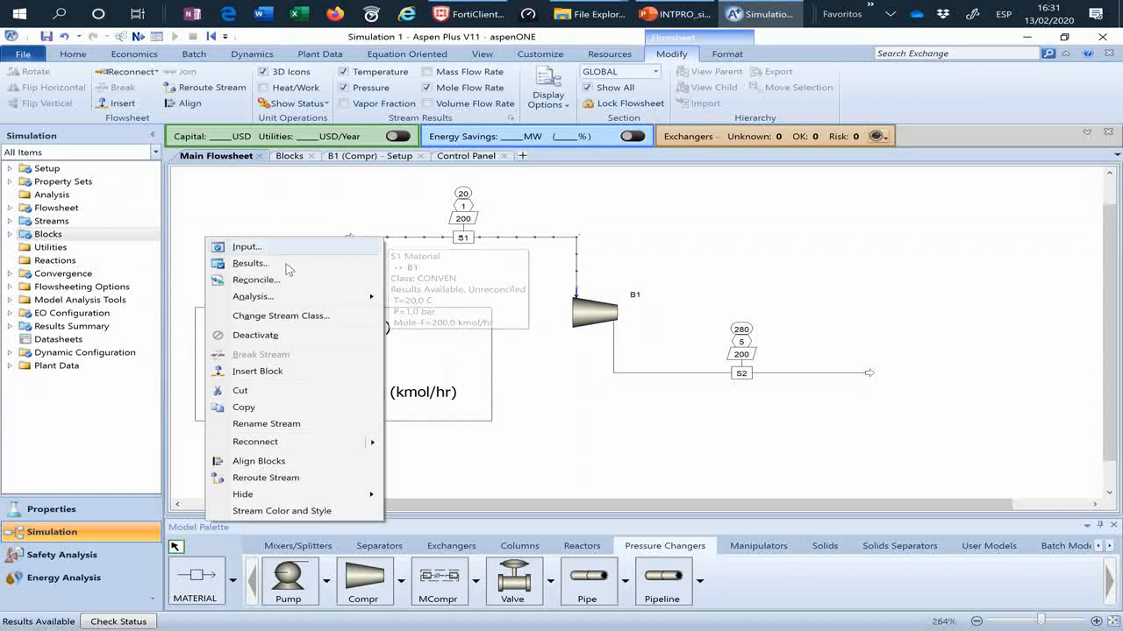
click(260, 266)
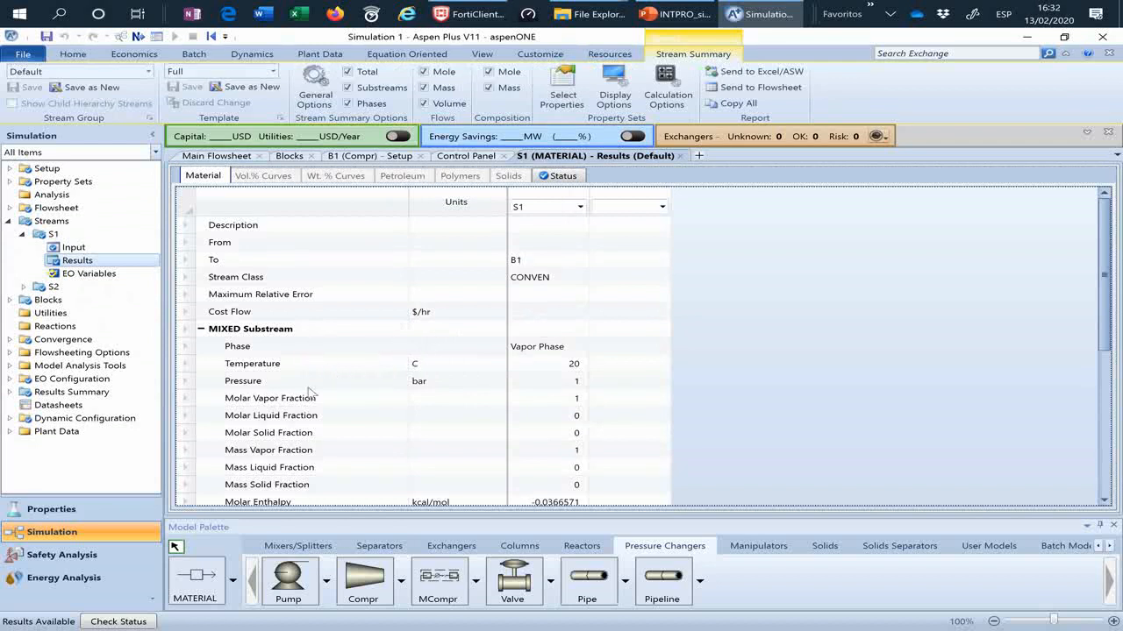
scroll(329, 401, down, 3)
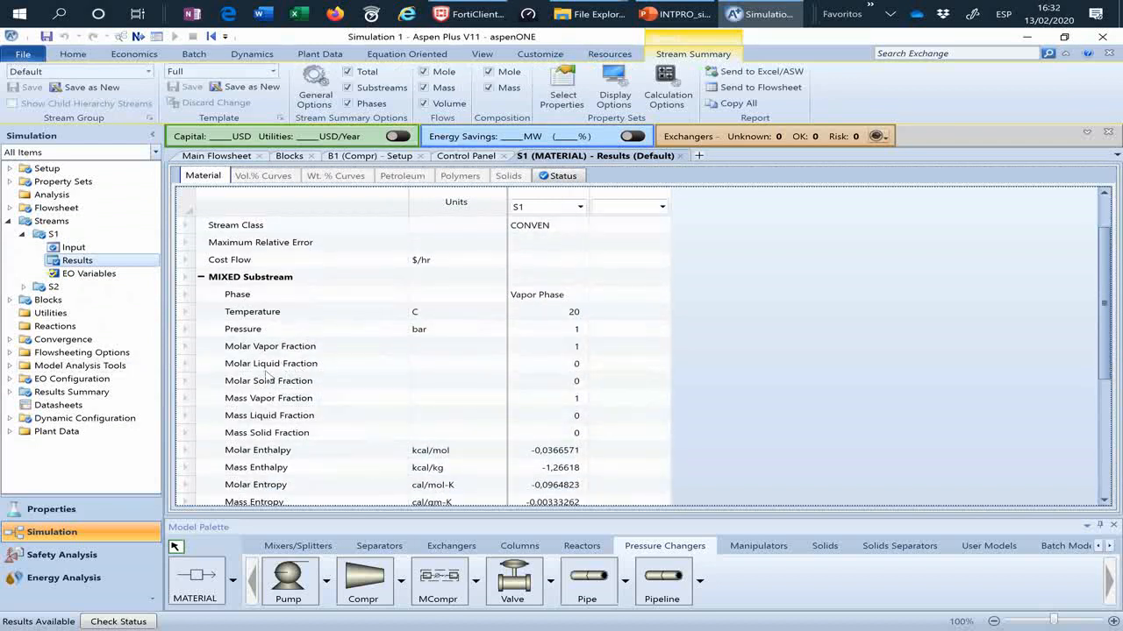
scroll(283, 391, down, 4)
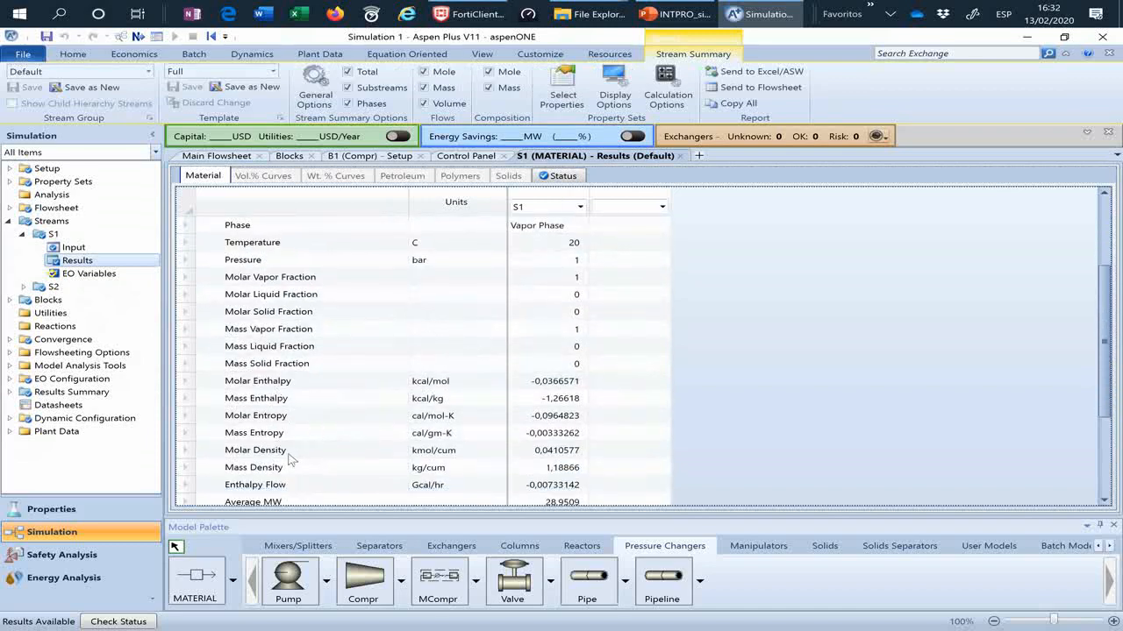
scroll(338, 452, down, 3)
scroll(333, 438, down, 1)
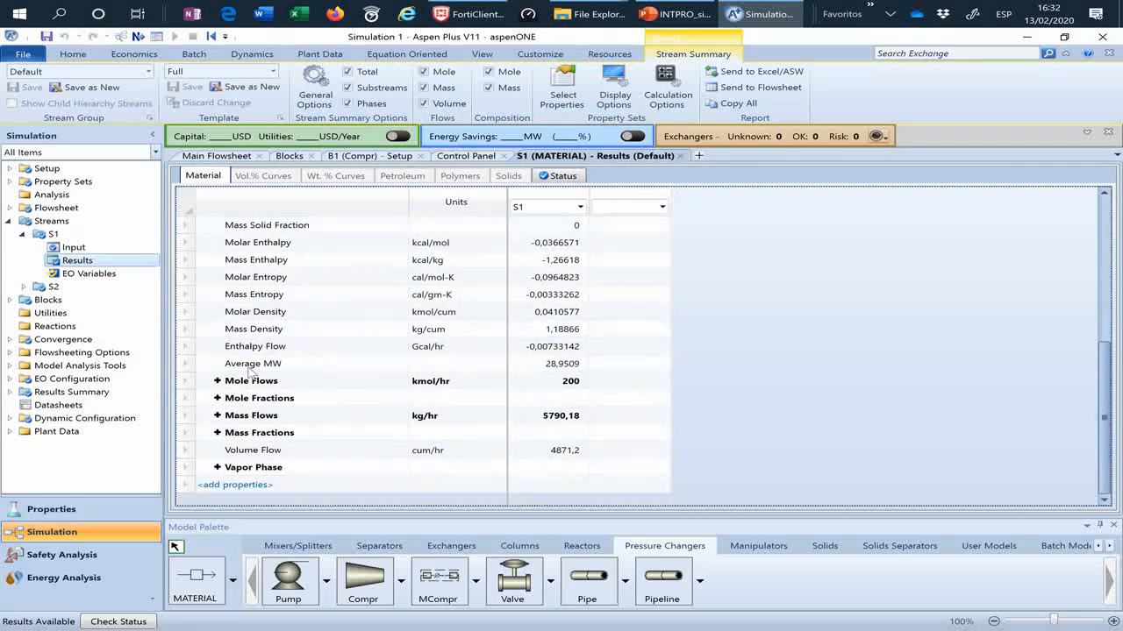
Step: Review the summary and parameters in the results of compressor B1 from the main flowsheet, and return to the flowsheet with nothing selected
click(219, 156)
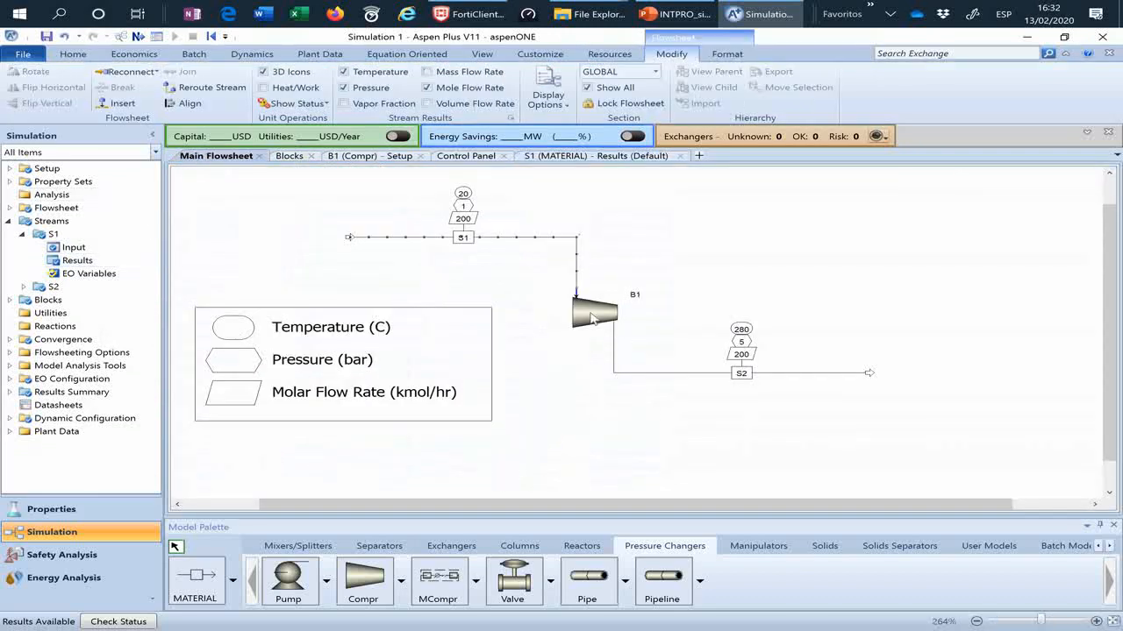
right_click(593, 320)
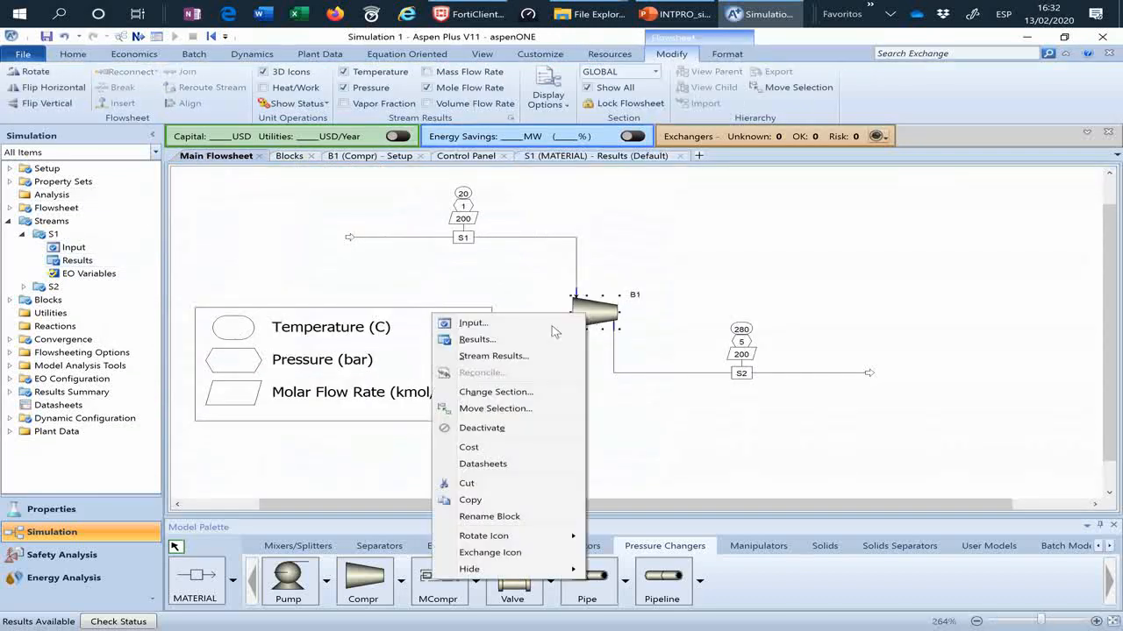
click(478, 336)
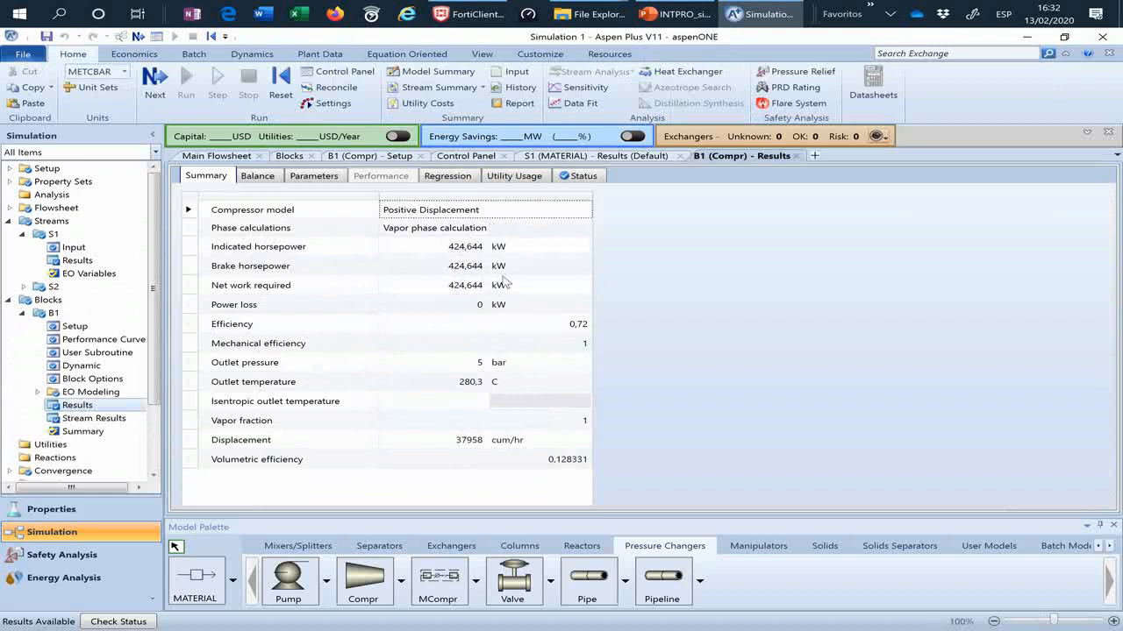
click(317, 176)
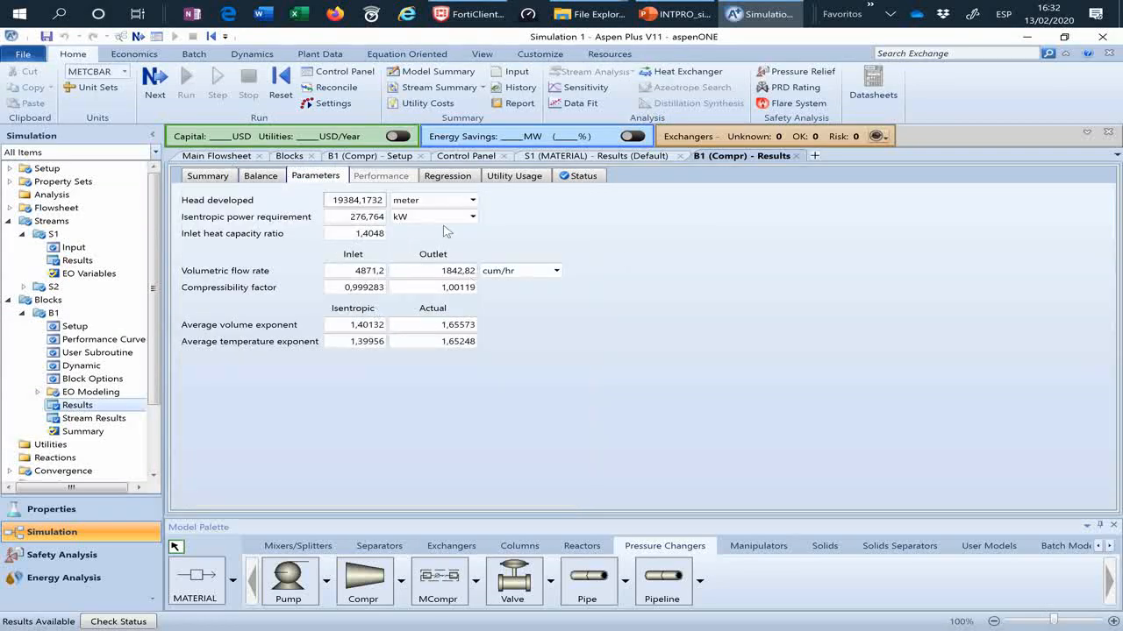
click(248, 162)
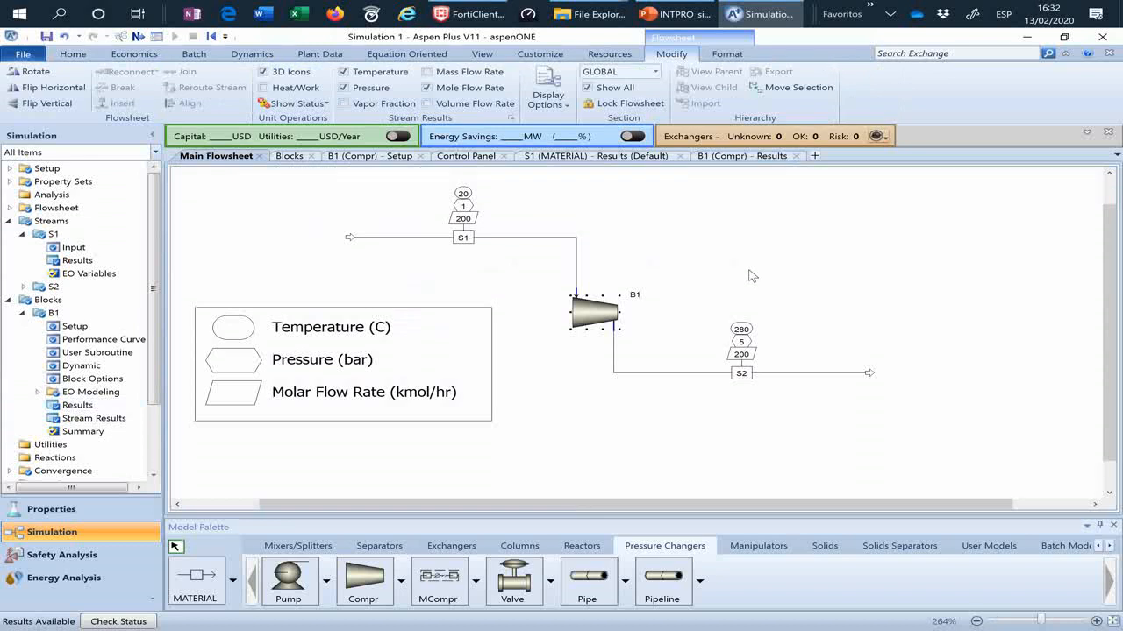
click(739, 276)
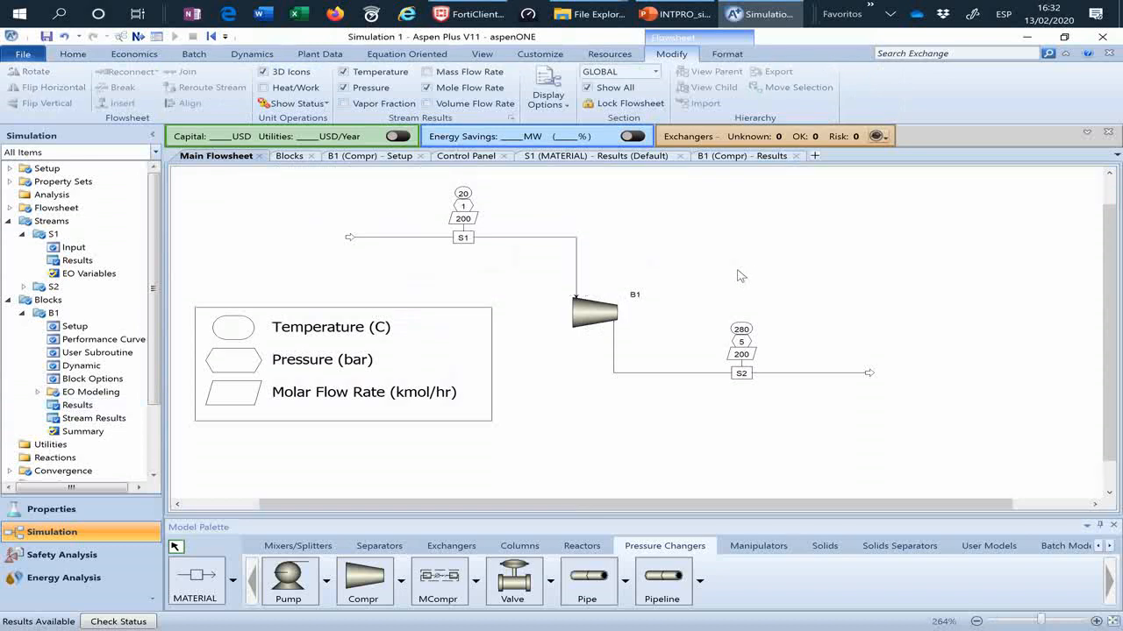